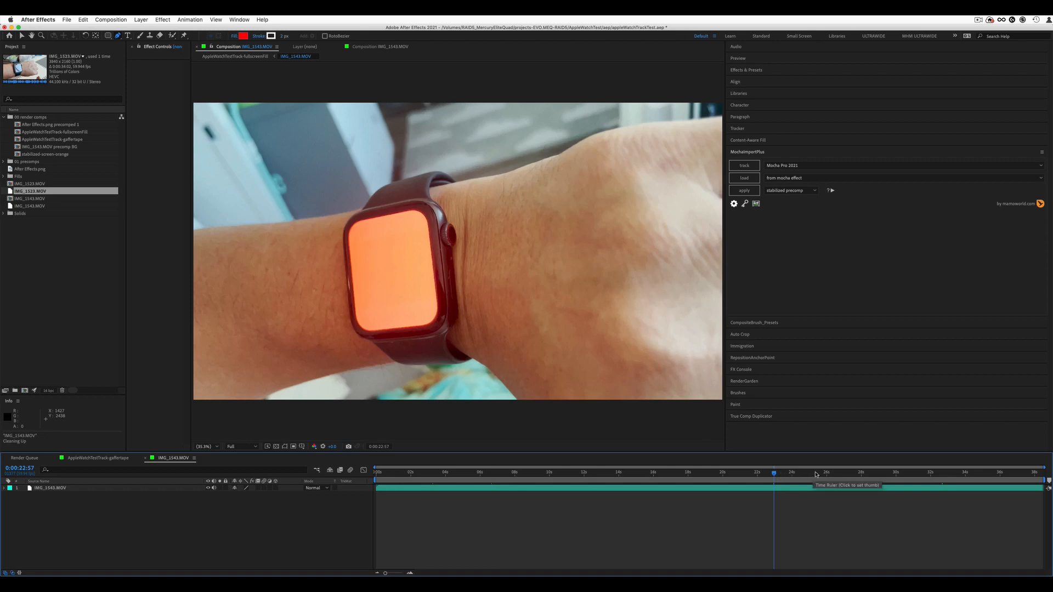
- Scrub the orange-screen watch composition back to 0:00:17:51 and open the source footage of the watch without the orange screen
left_click_drag(814, 475, 686, 474)
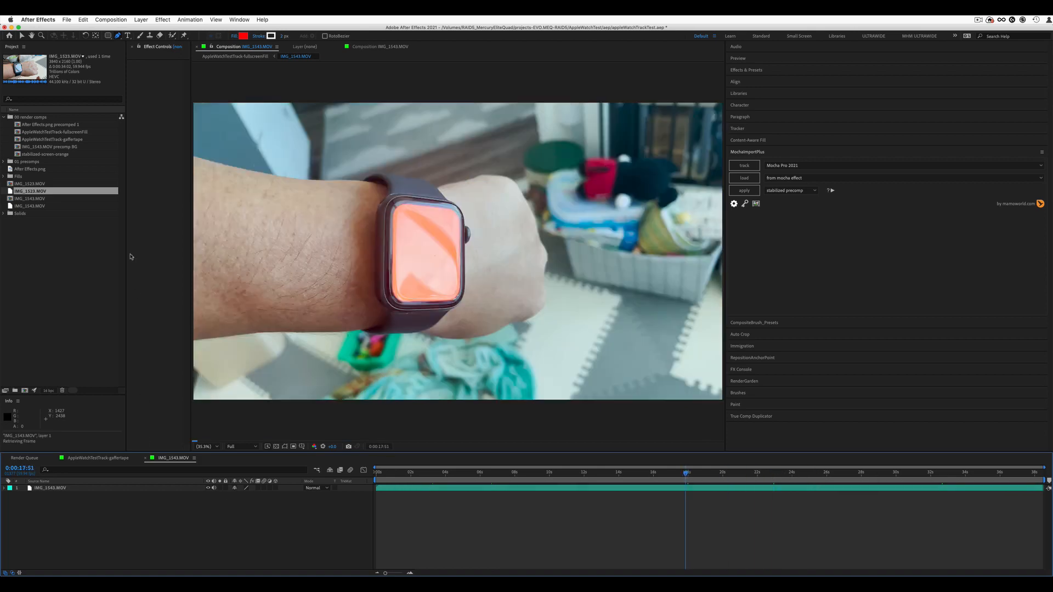
left_click(36, 185)
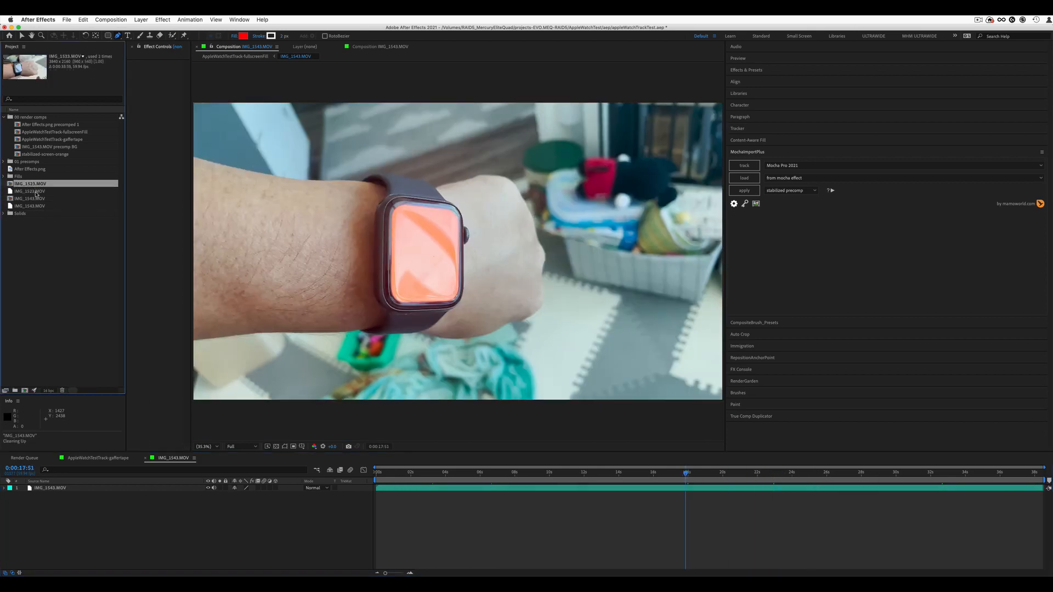
left_click(35, 191)
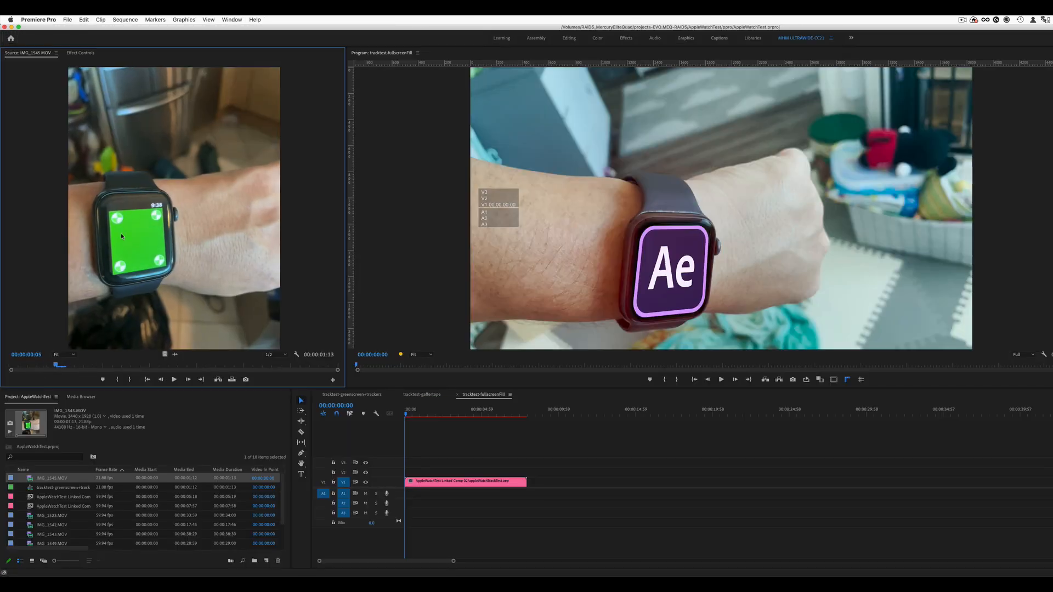
- In Premiere Pro, scrub through the source clip of the green-screen watch to examine the screen and its corner markers
left_click(103, 366)
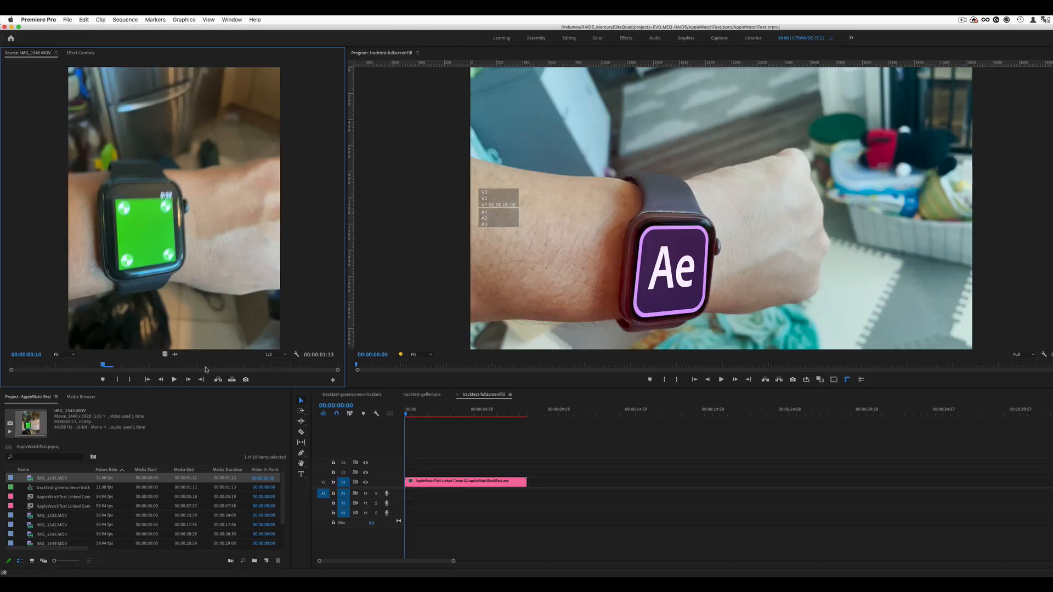
left_click(206, 367)
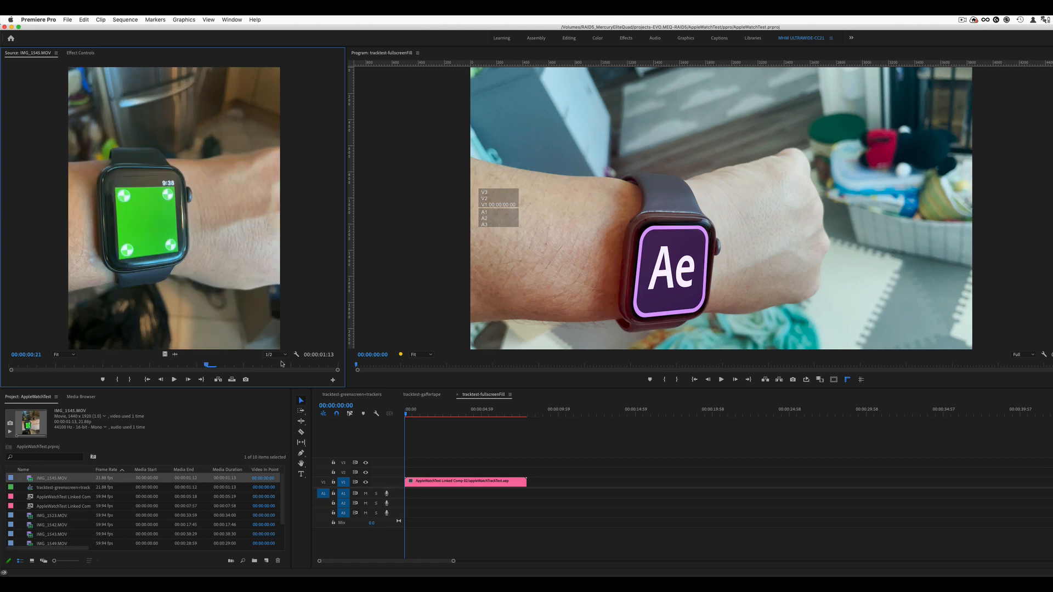
left_click(293, 366)
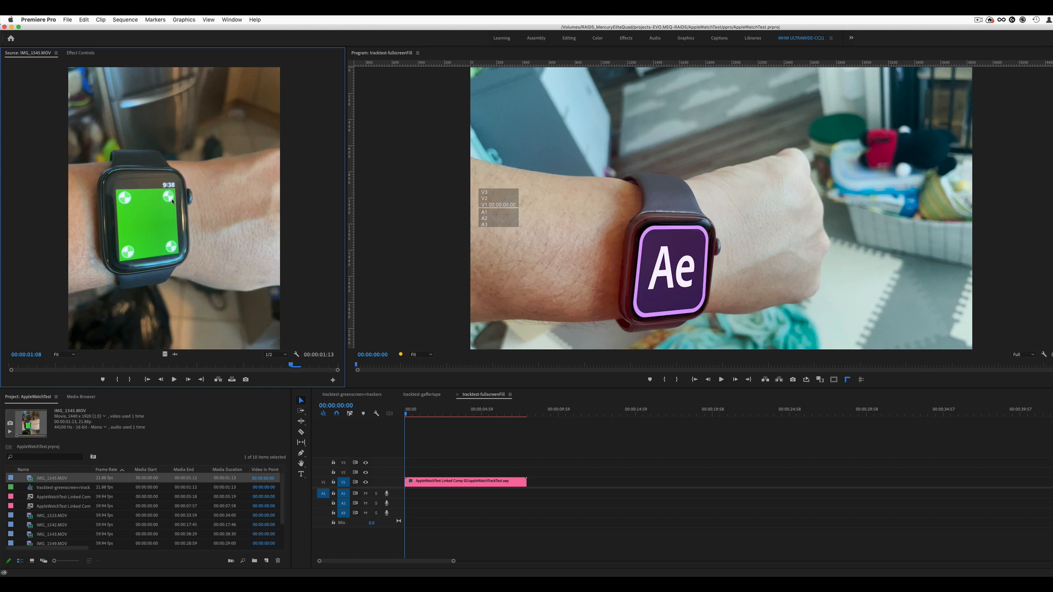
left_click(265, 366)
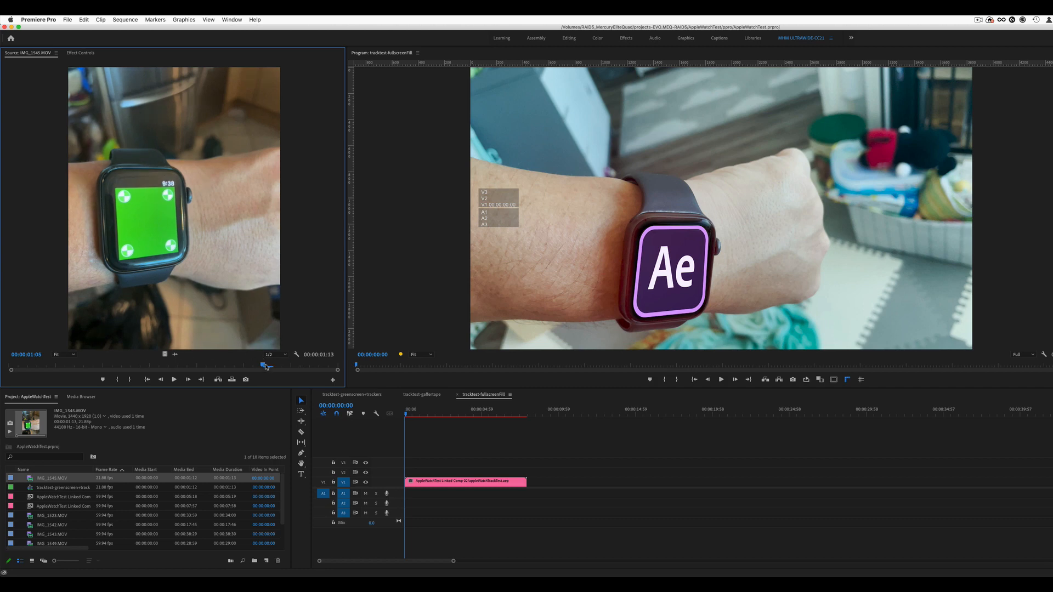
key("Left")
key("Left")
key("Left")
key("Left")
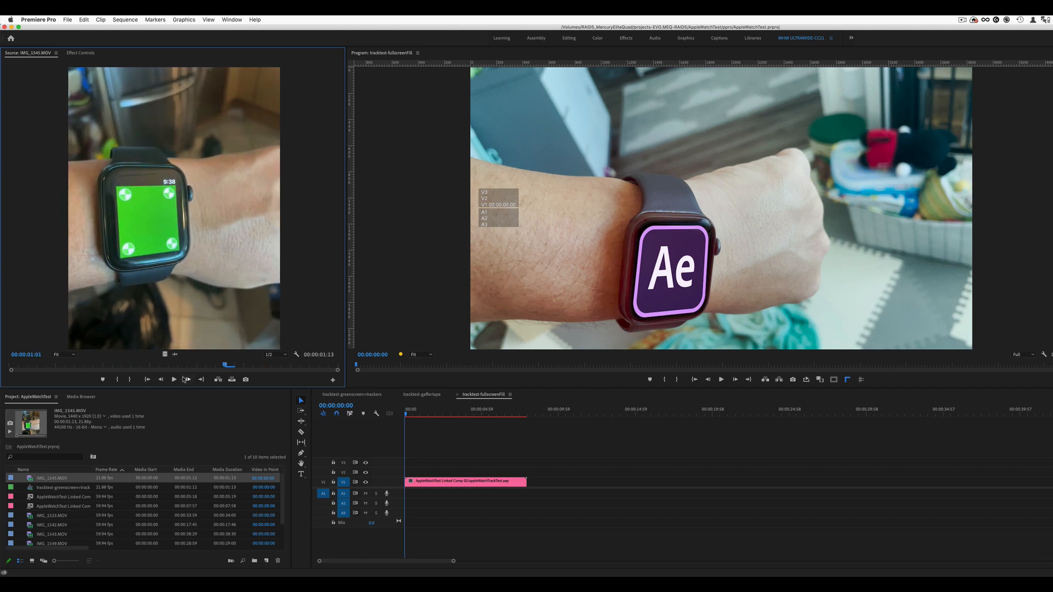
- Go back to 00:00:00:12 in the green-screen clip and advance frame by frame to examine the marker motion and blur
left_click_drag(214, 365, 125, 366)
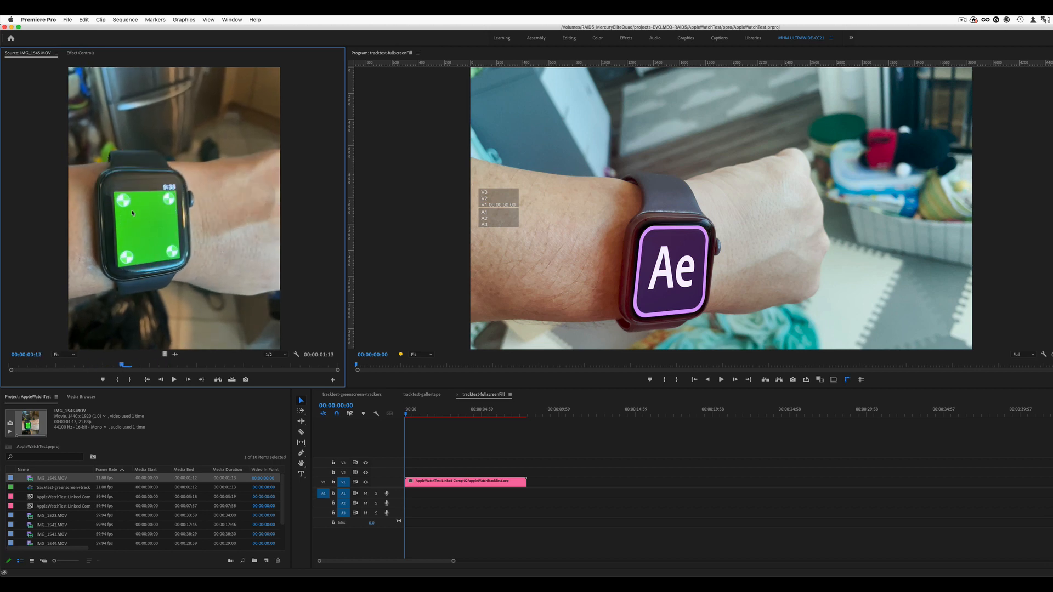
key("Right")
key("Right")
key("Right")
key("Right")
key("Right")
key("Right")
key("Right")
key("Right")
key("Right")
key("Right")
key("Right")
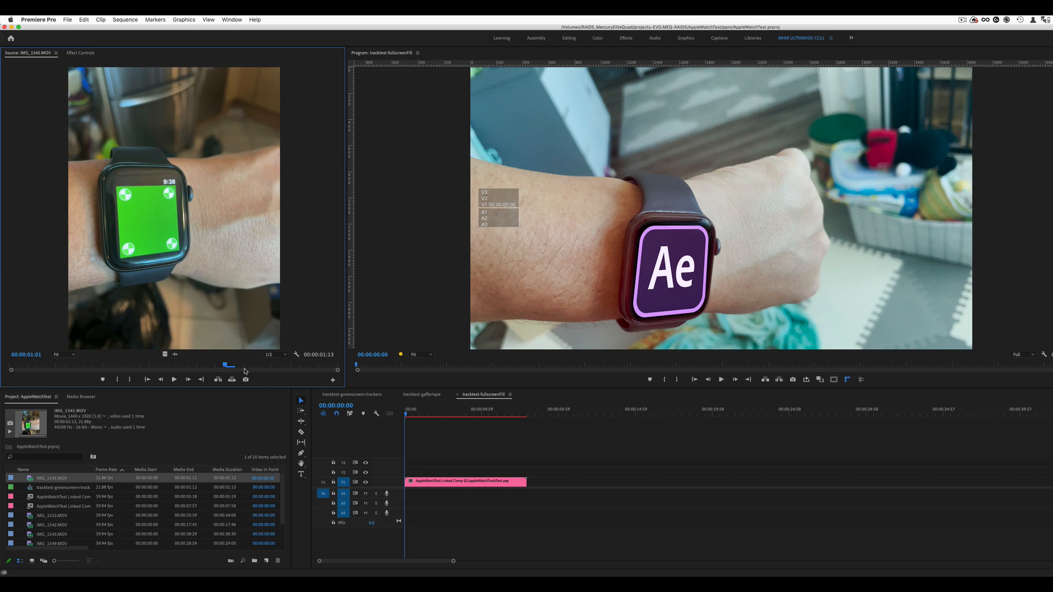
left_click(152, 365)
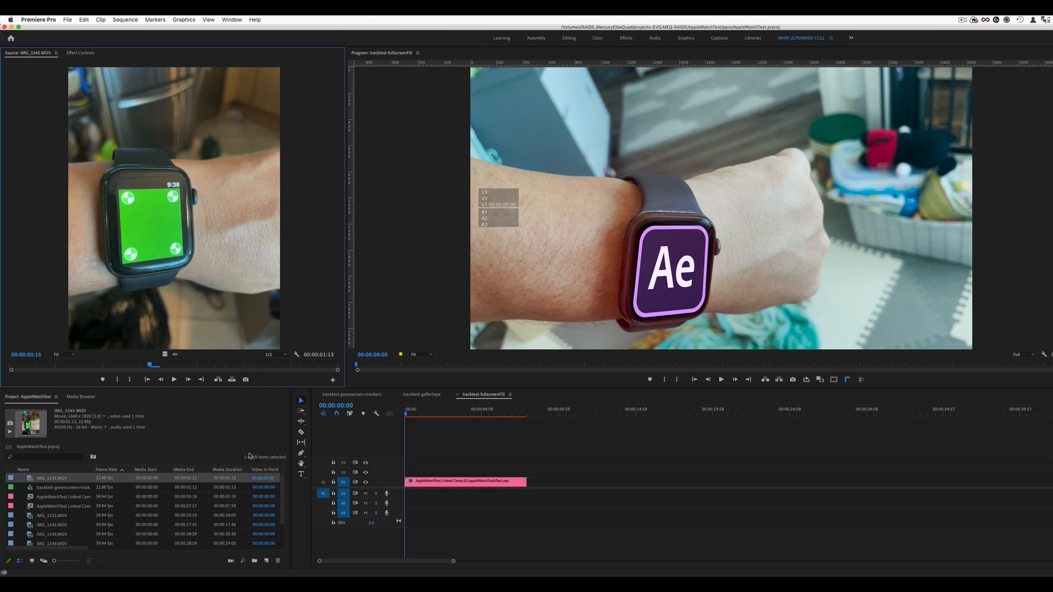
- Switch to After Effects, open the AppleWatchTestTrack-gaffertape composition, close the footage viewer and widen the composition viewer
key("super+Tab")
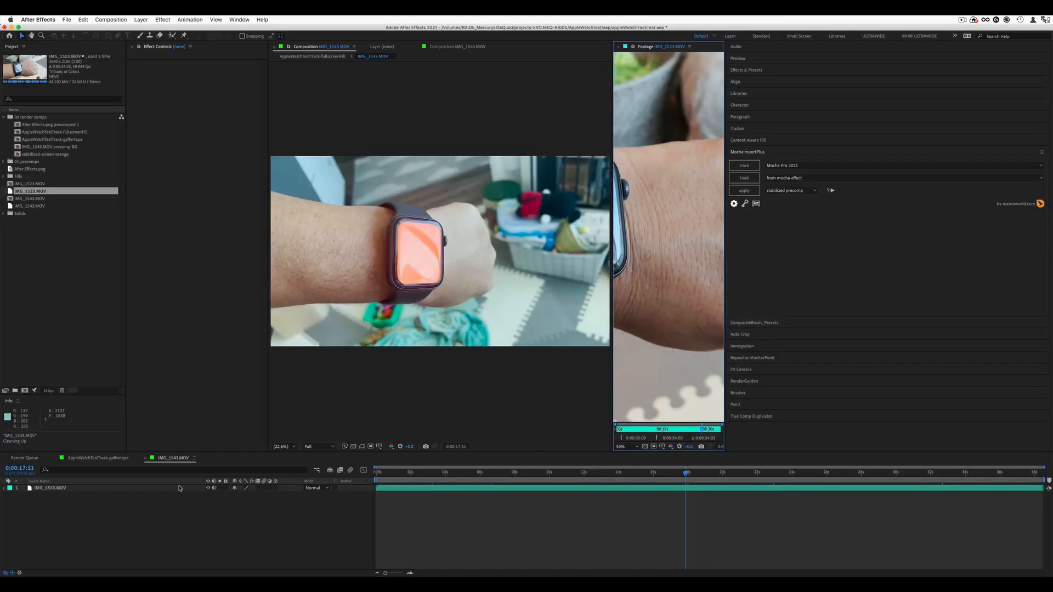
left_click(98, 459)
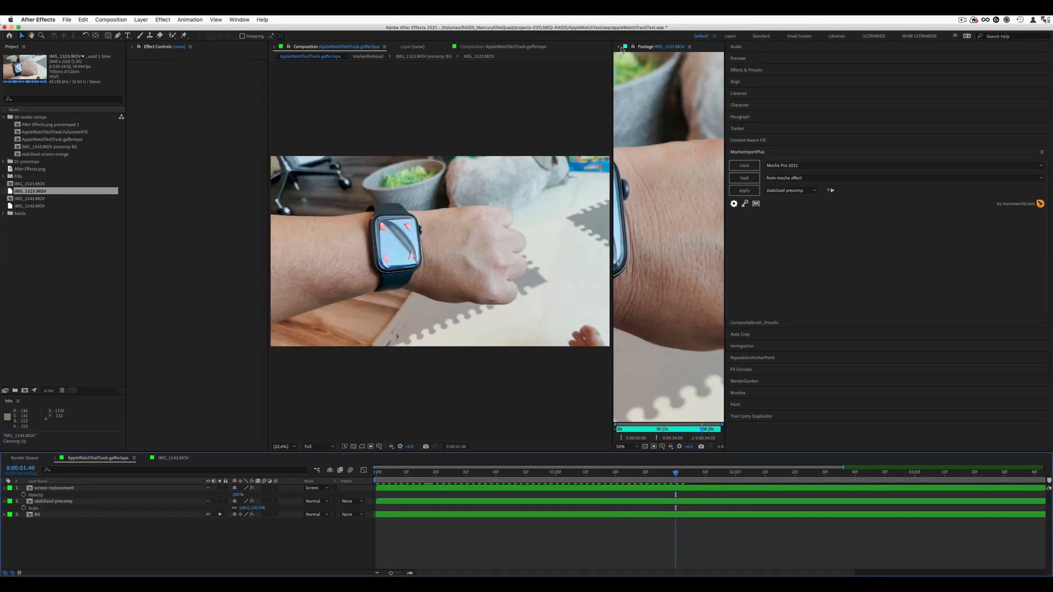
left_click(617, 46)
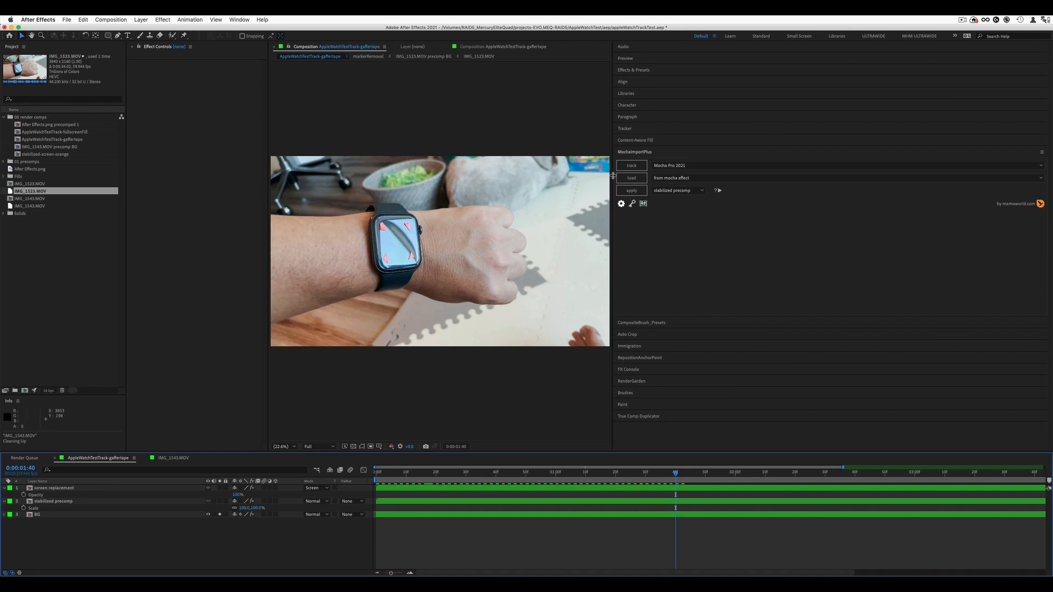
left_click_drag(610, 175, 798, 176)
- Play and scrub the gaffer-tape composition from its start at 50% magnification to examine the four orange markers on the watch
key("Home")
scroll(543, 276, "up", 2)
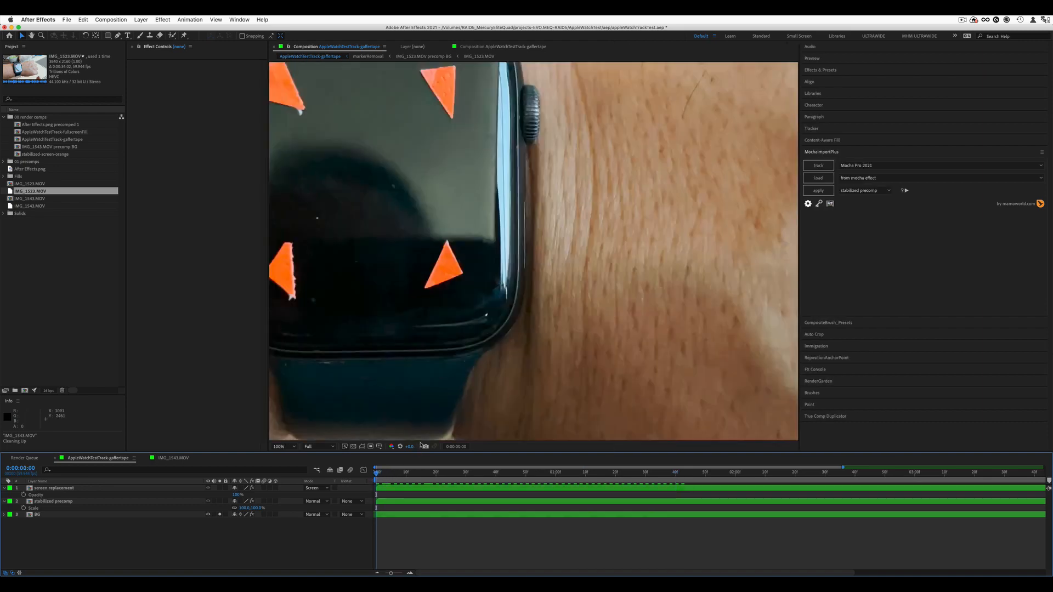
scroll(596, 285, "up", 1)
scroll(596, 285, "down", 2)
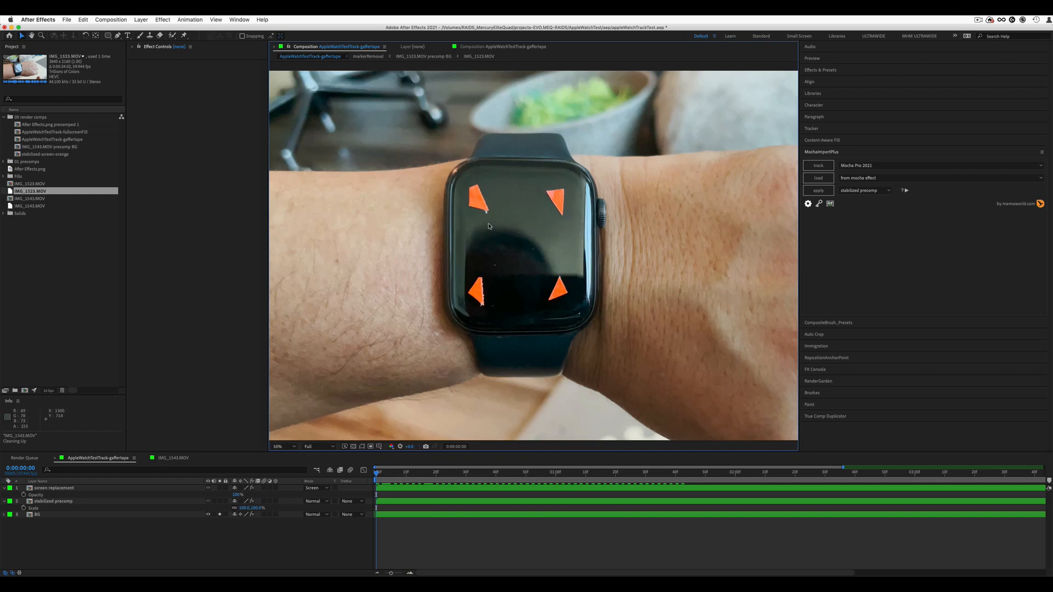
key("space")
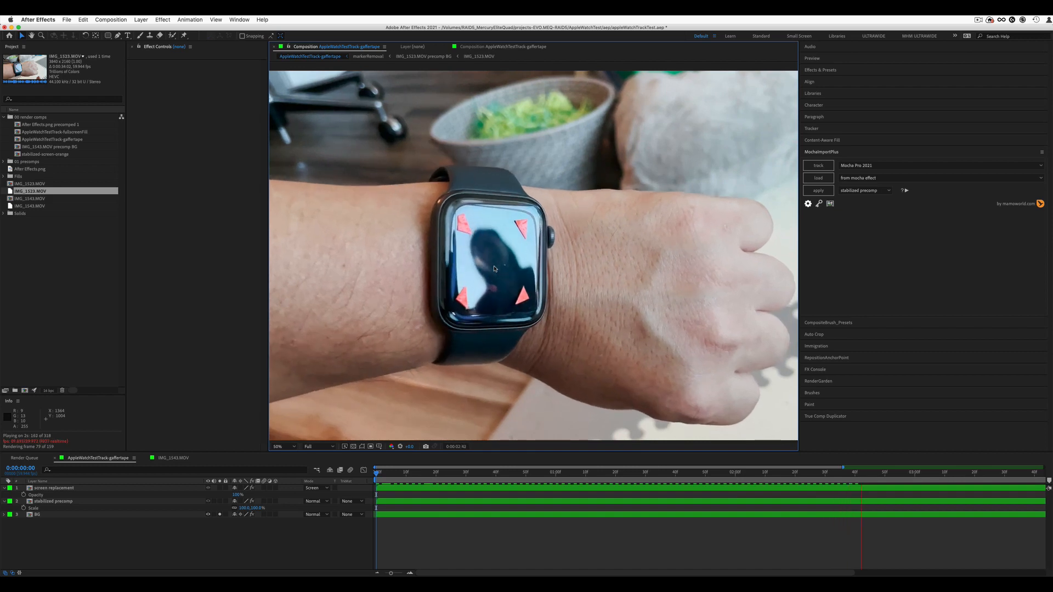
key("space")
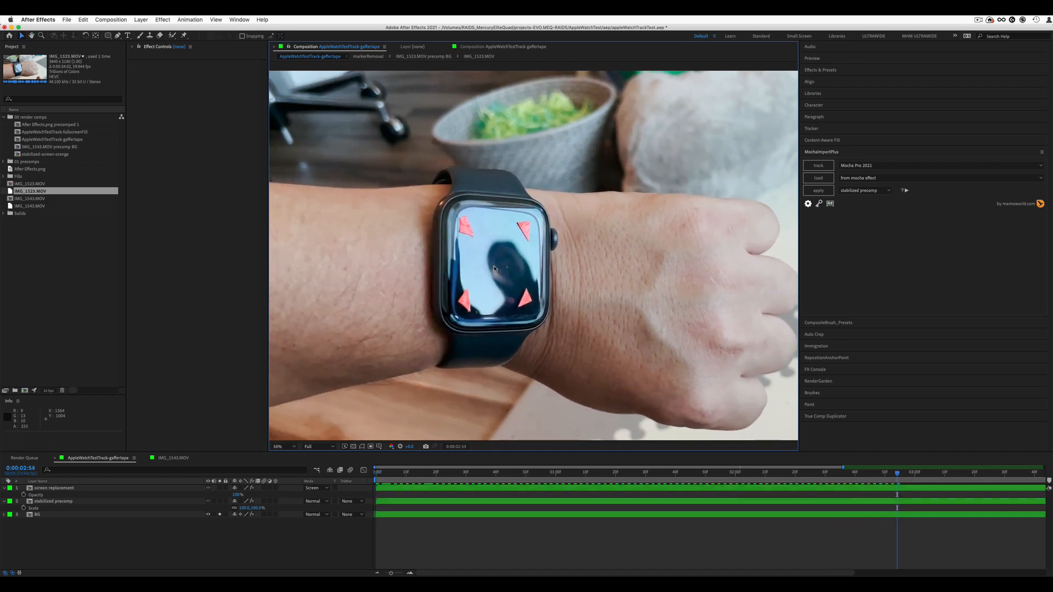
left_click_drag(380, 478, 375, 478)
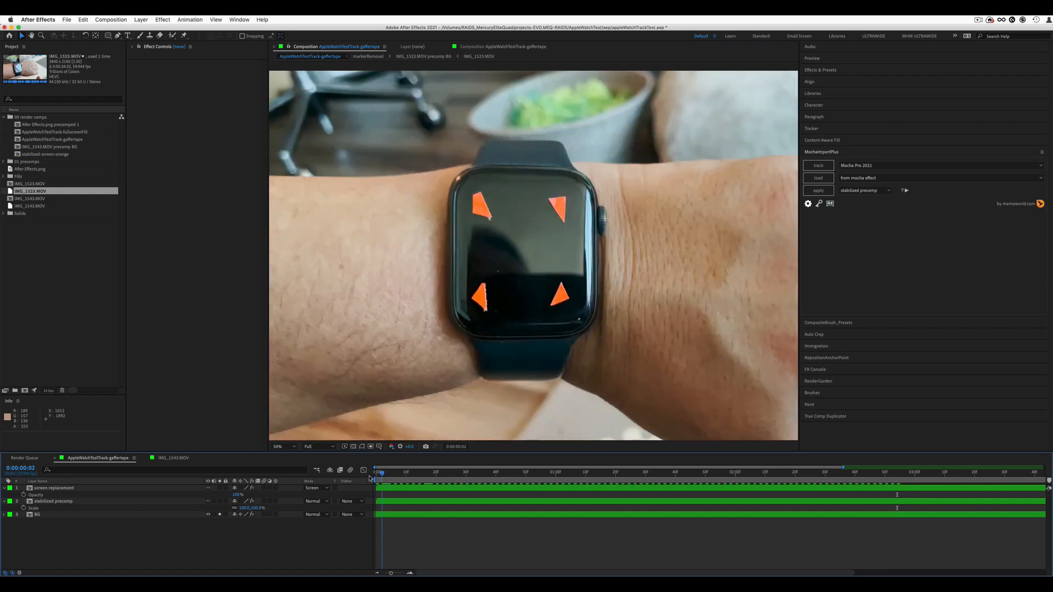
key("space")
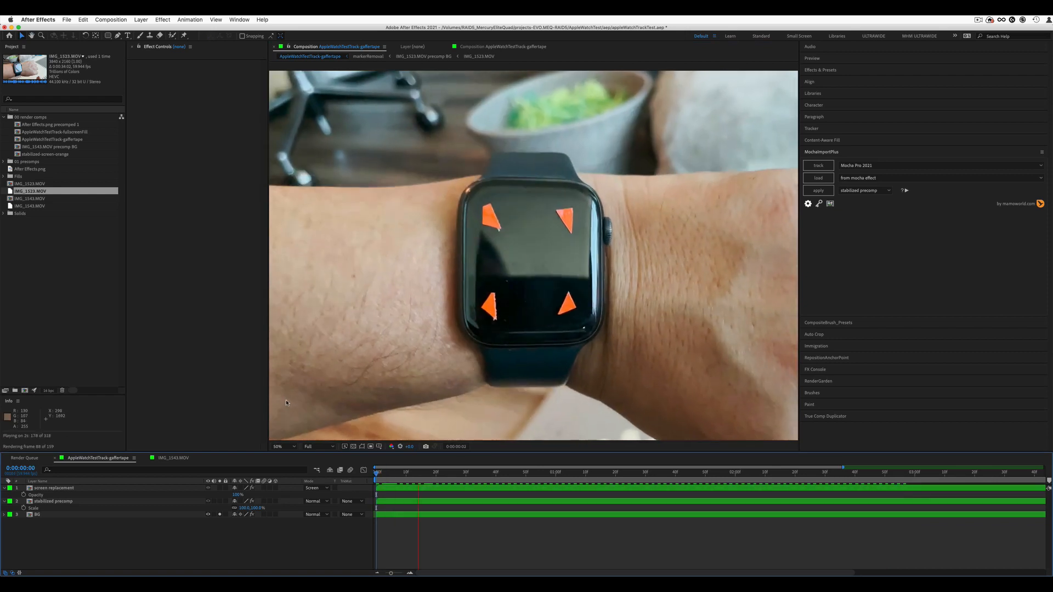
key("space")
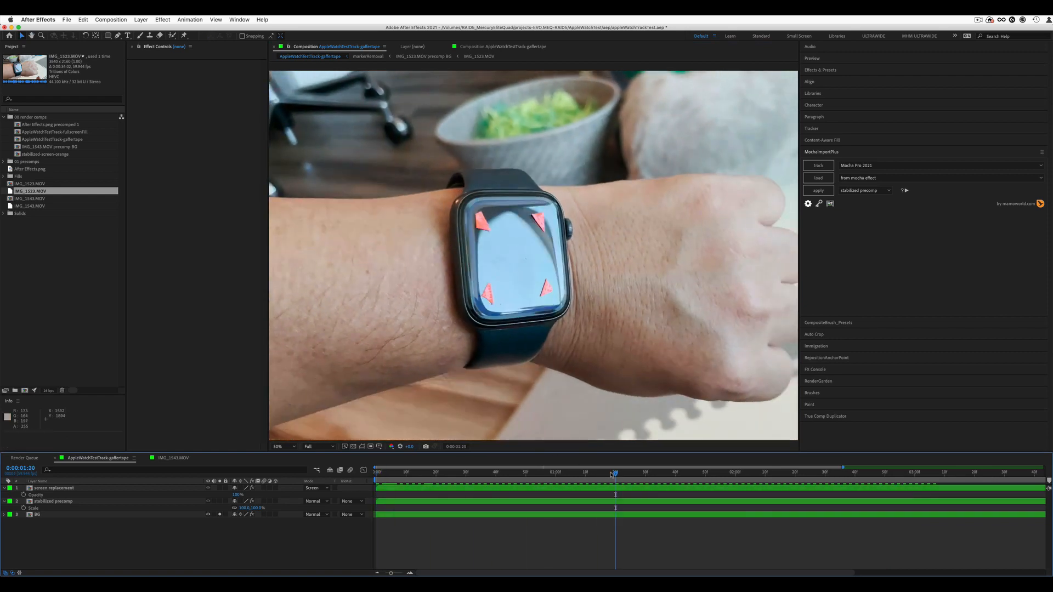
left_click_drag(614, 472, 589, 472)
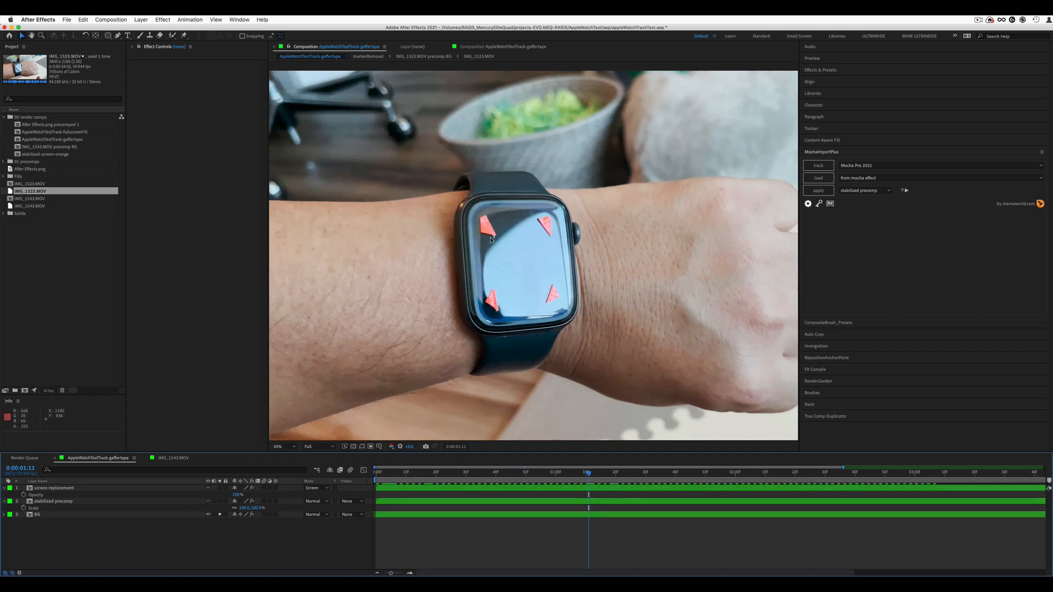
- Select the BG layer at 0:00:01:12 and launch Mocha Pro from its effect
left_click(591, 478)
left_click(105, 517)
left_click(161, 82)
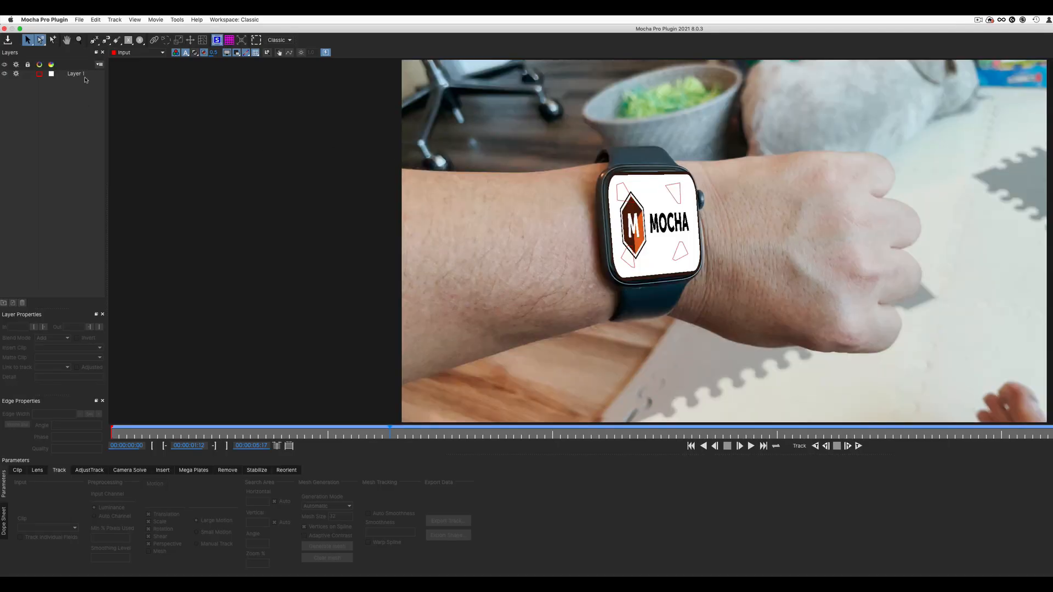
- Select Layer 1 in Mocha Pro and set its insert clip to None
left_click(76, 73)
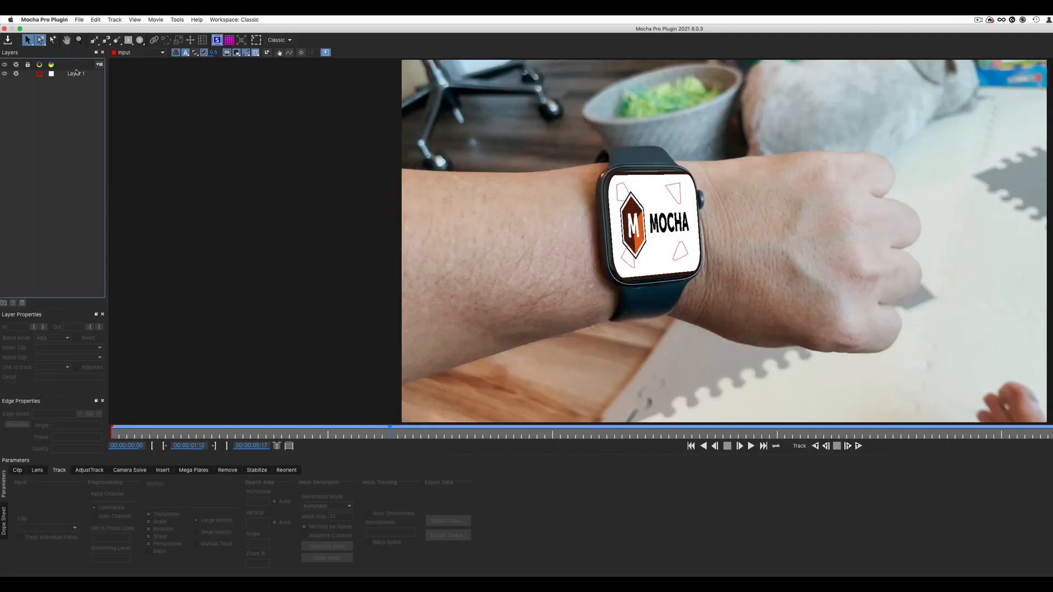
left_click(59, 348)
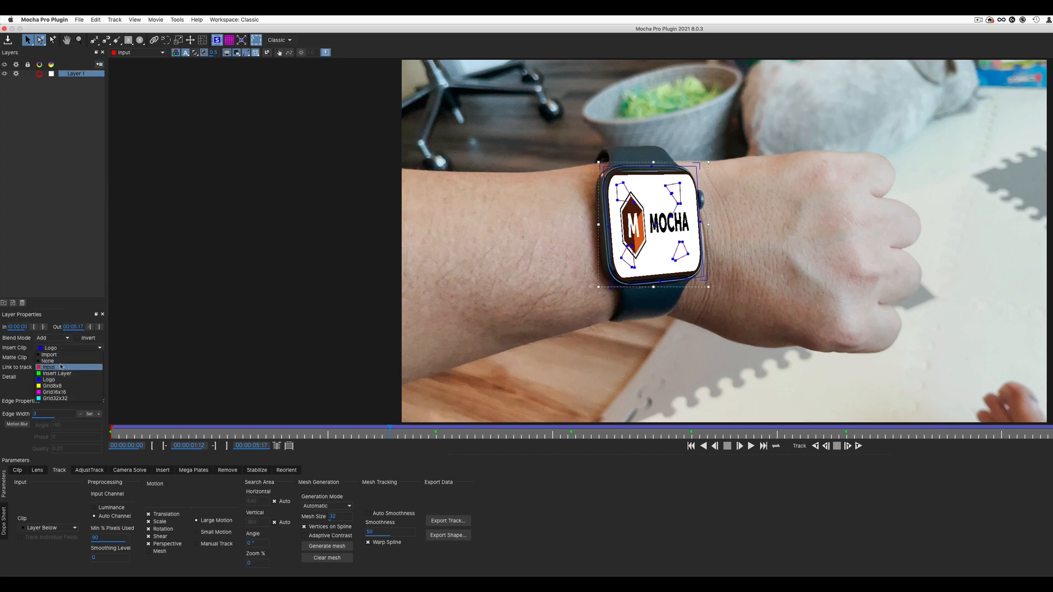
left_click(61, 367)
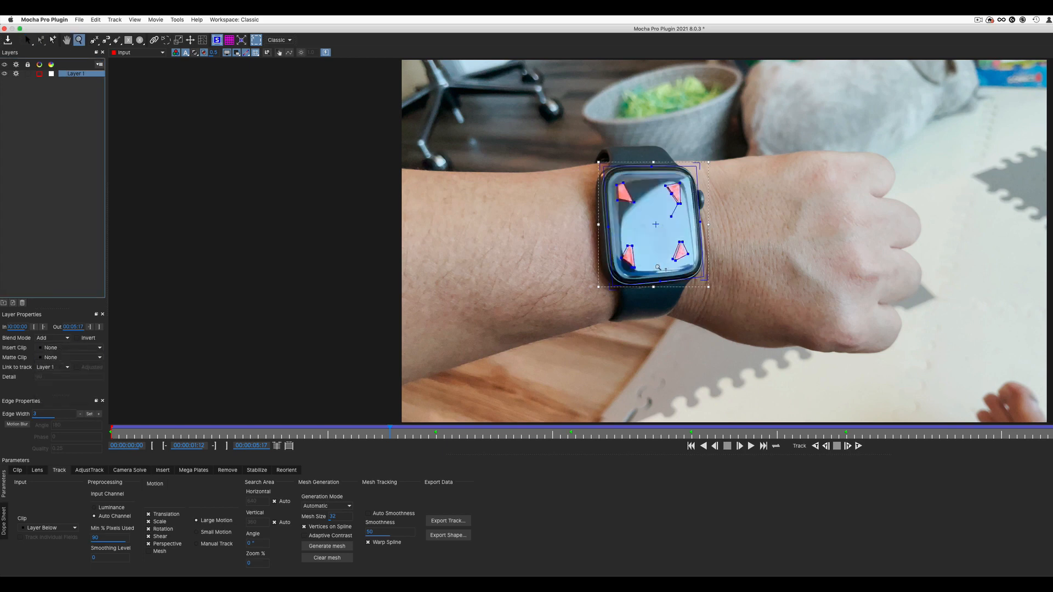
- Examine how the splines around the watch face and four tape markers follow the footage, and review the X-Spline tool options
scroll(644, 231, "up", 4)
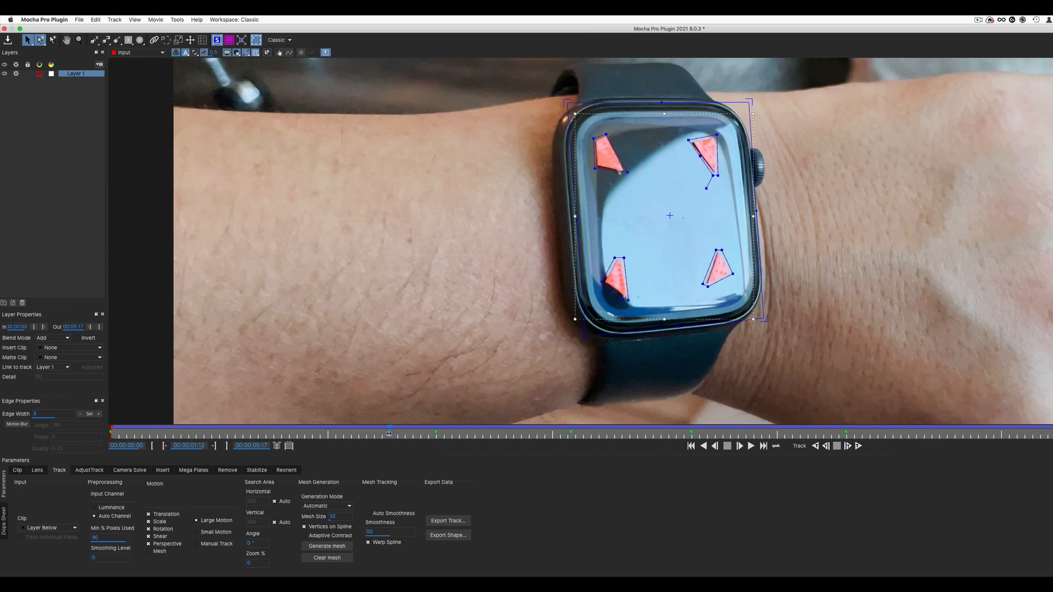
left_click(393, 435)
left_click_drag(551, 432, 586, 426)
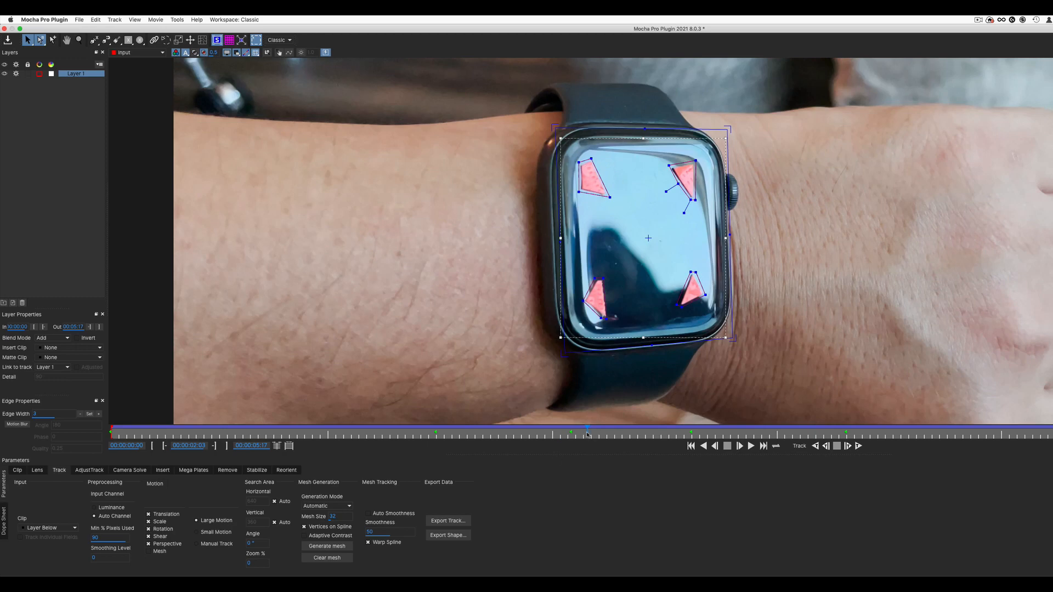
key("Right")
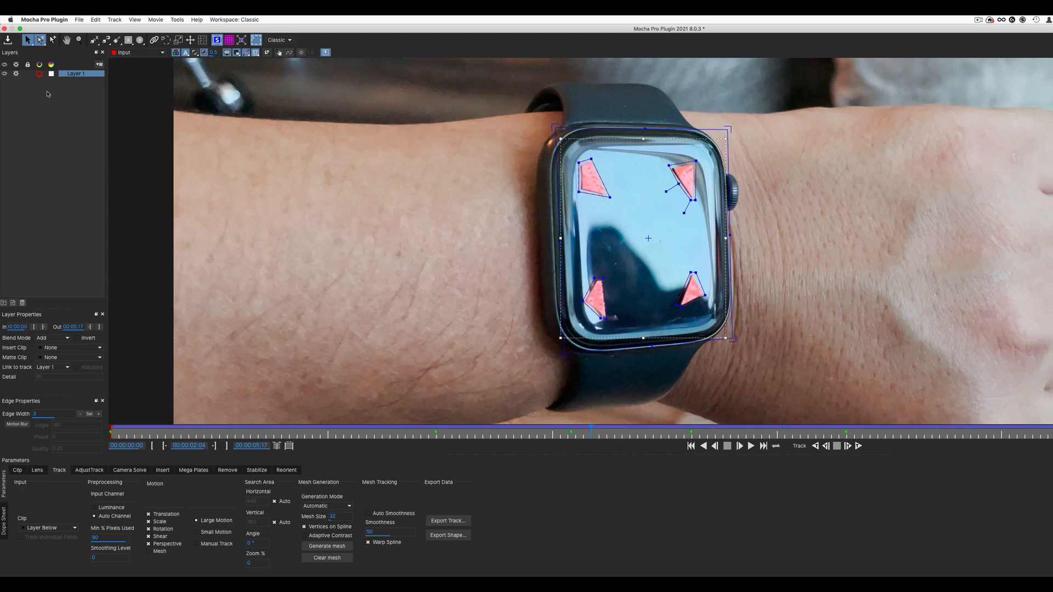
left_click(95, 41)
left_click(95, 52)
left_click_drag(590, 432, 354, 190)
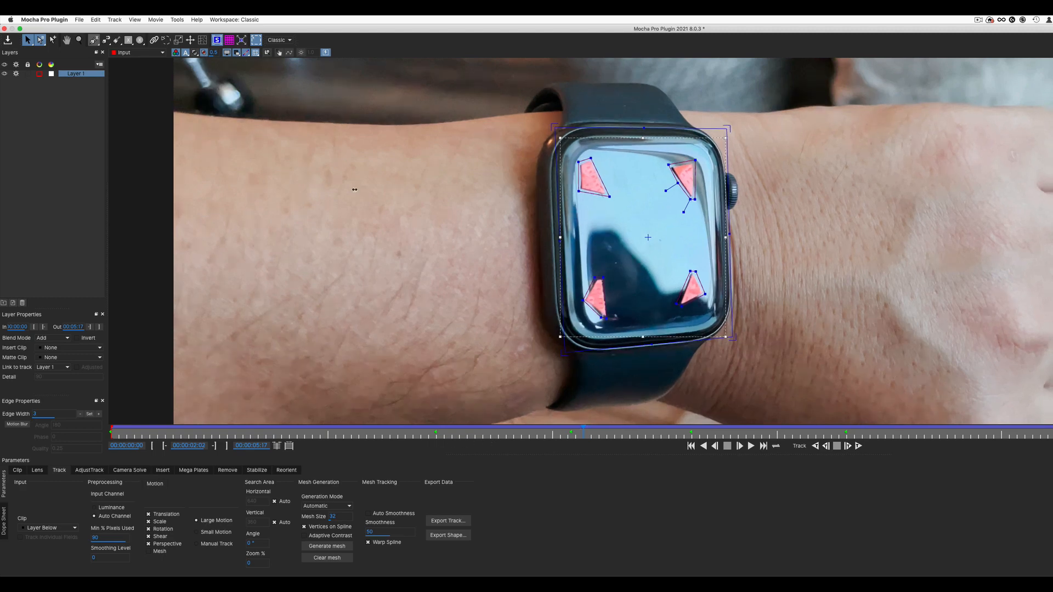
- Toggle the planar surface off and on, show the planar grid, and check the track's alignment at other frames
left_click(216, 42)
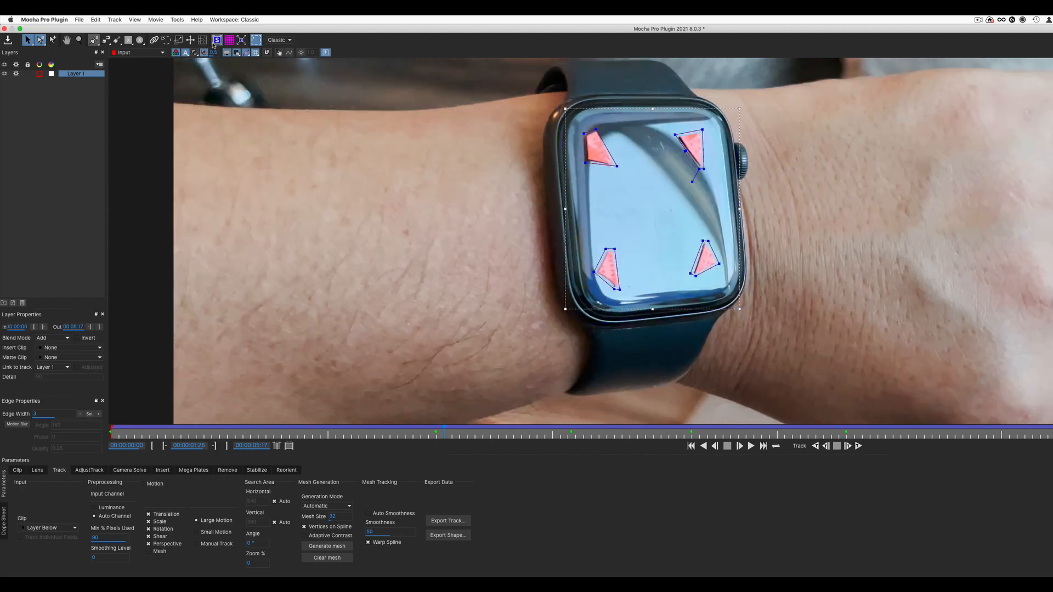
left_click(216, 42)
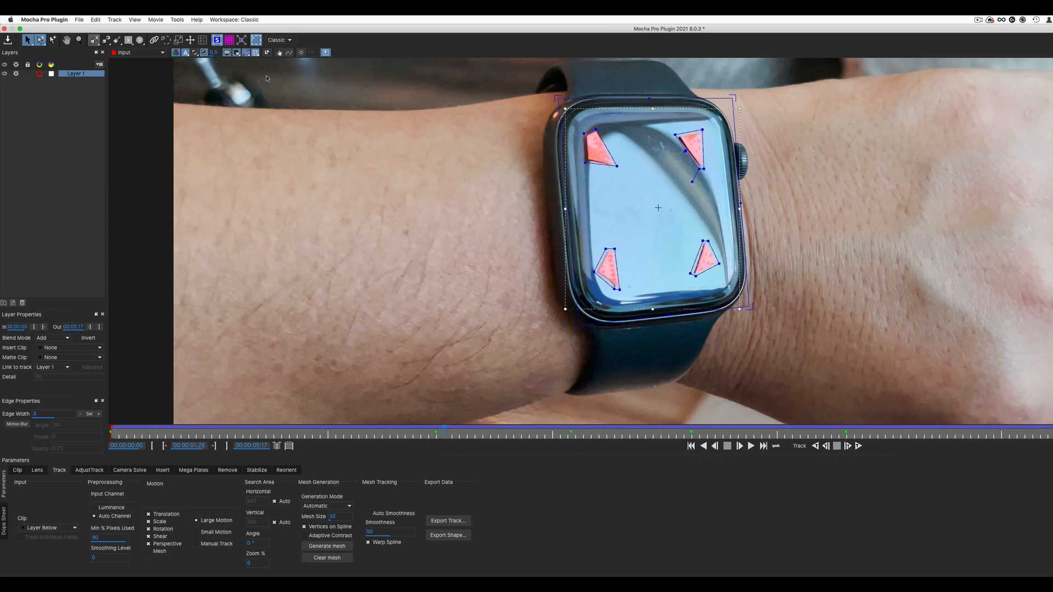
left_click(230, 41)
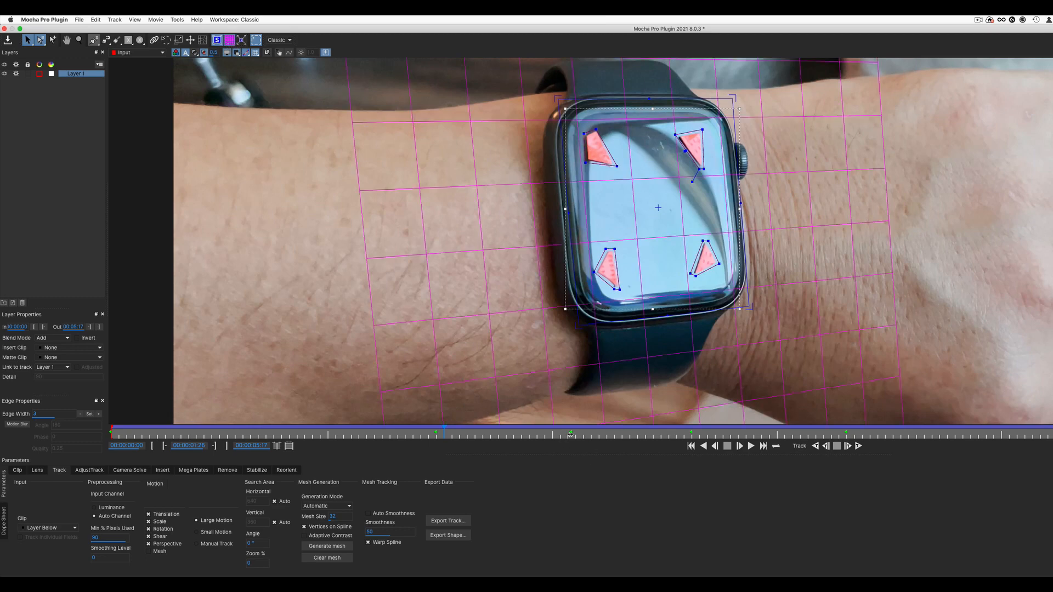
left_click(570, 432)
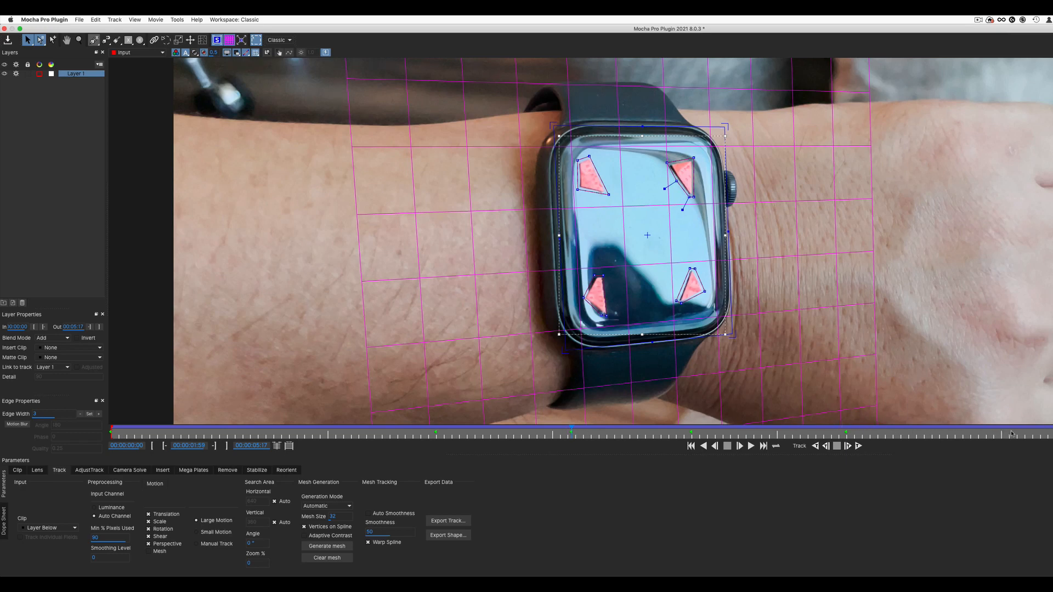
left_click(1041, 435)
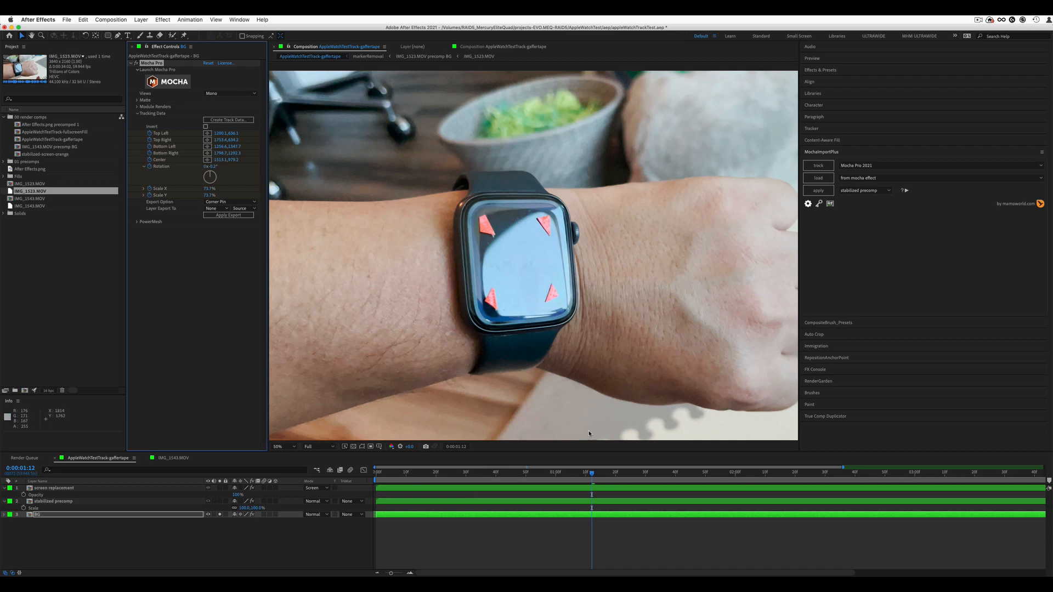
- Turn off the BG layer's solo, then hide the screen replacement and stabilized precomp layers to preview the marked footage
left_click(233, 487)
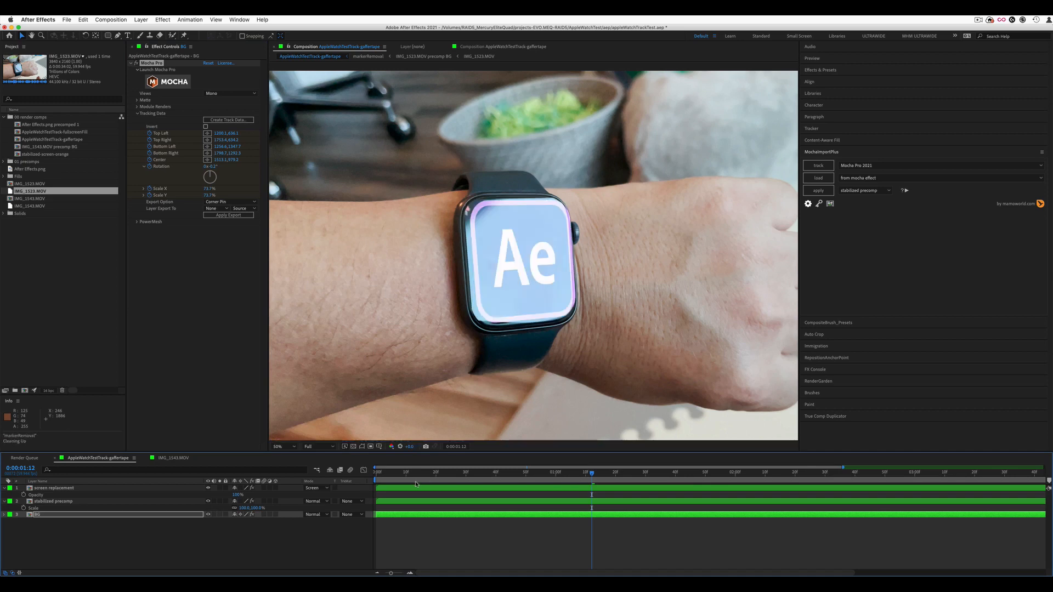
left_click(399, 472)
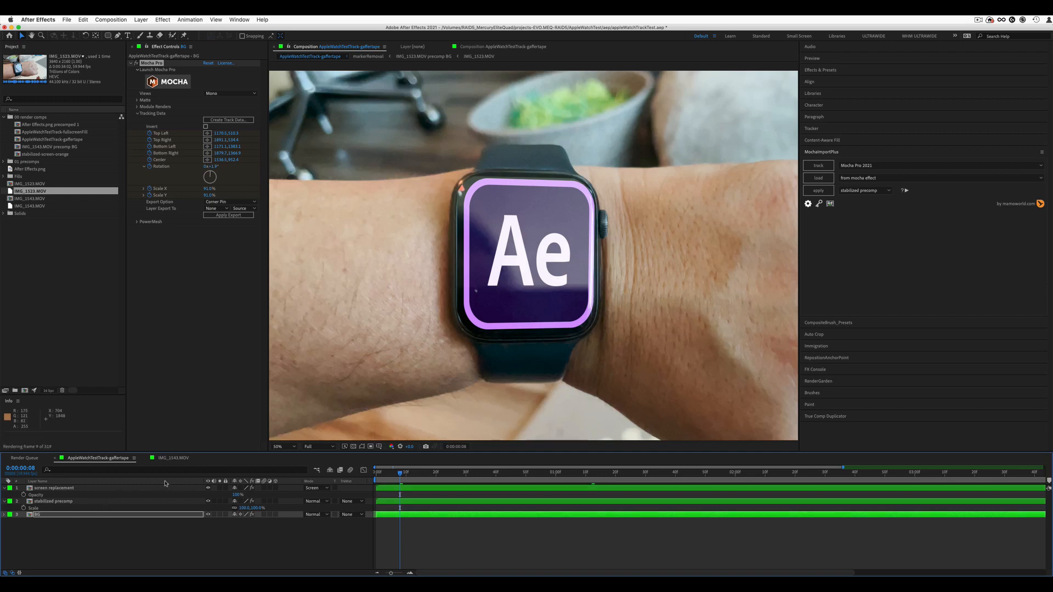
left_click(207, 488)
left_click(208, 501)
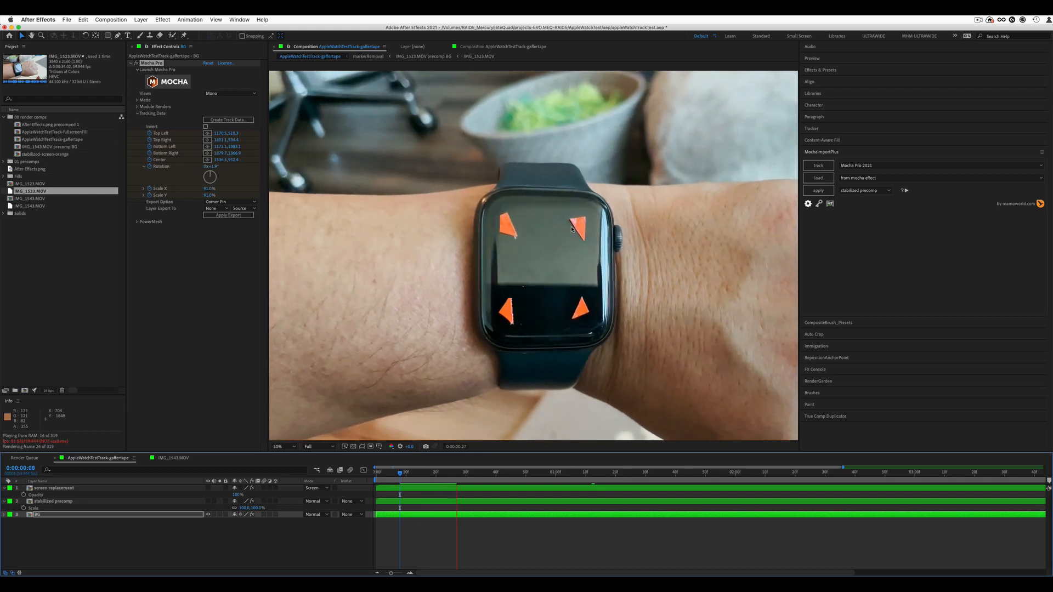
left_click(128, 453)
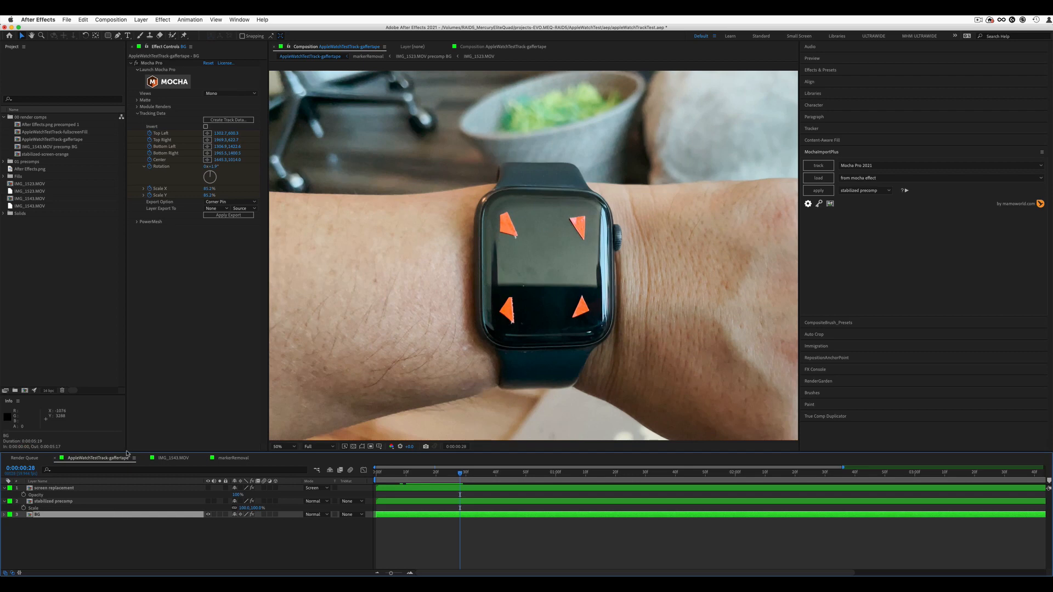
- Create track data from Layer 1 in the BG layer's Mocha Pro effect and choose stabilized precomp as the MochaImportPlus apply mode
left_click(137, 101)
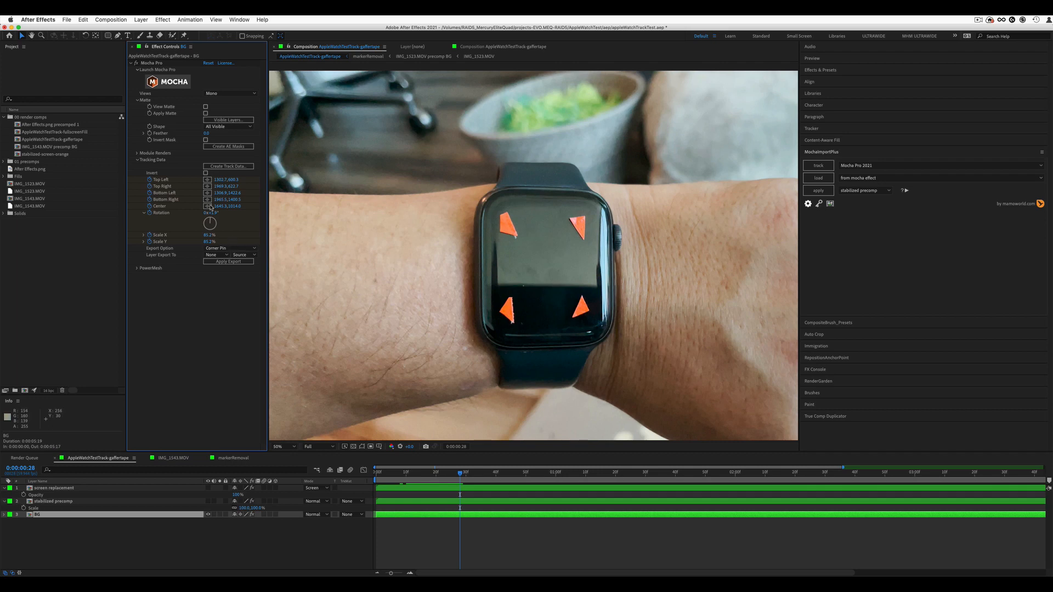
left_click(222, 166)
left_click(220, 167)
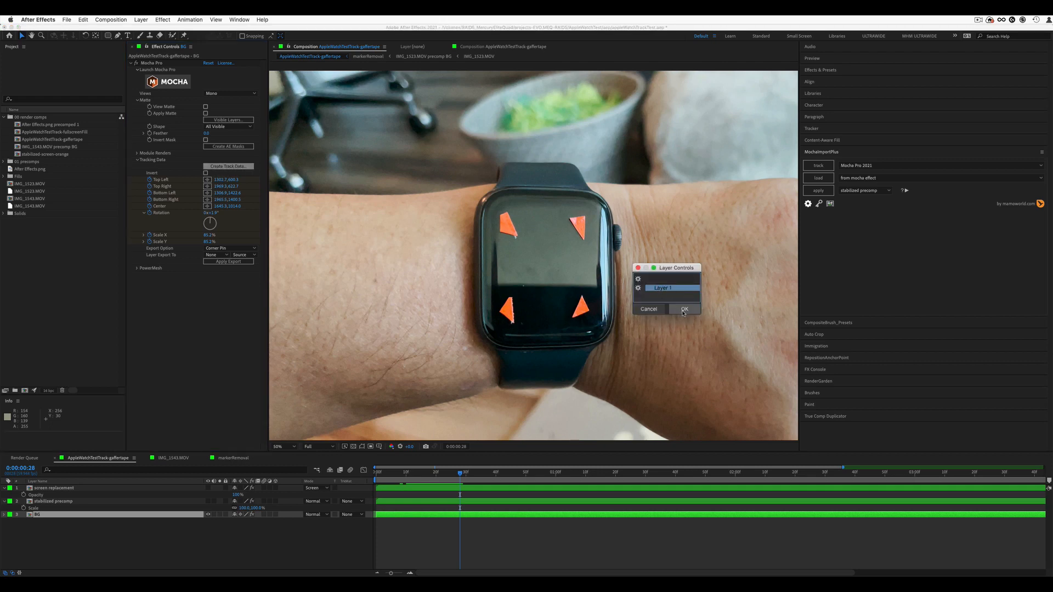
left_click(684, 309)
left_click(228, 166)
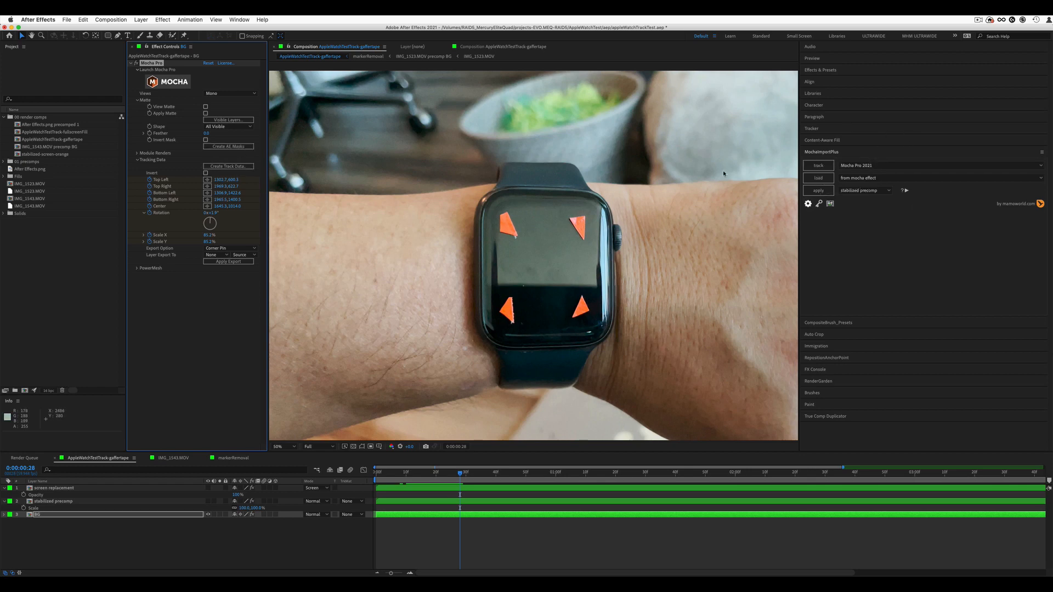
left_click(860, 191)
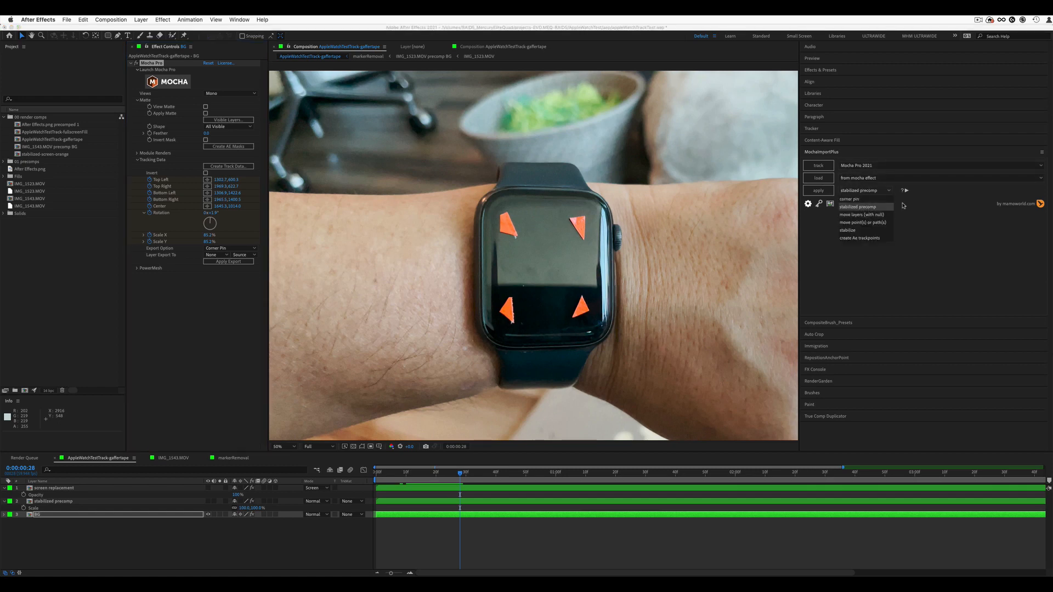
left_click(858, 207)
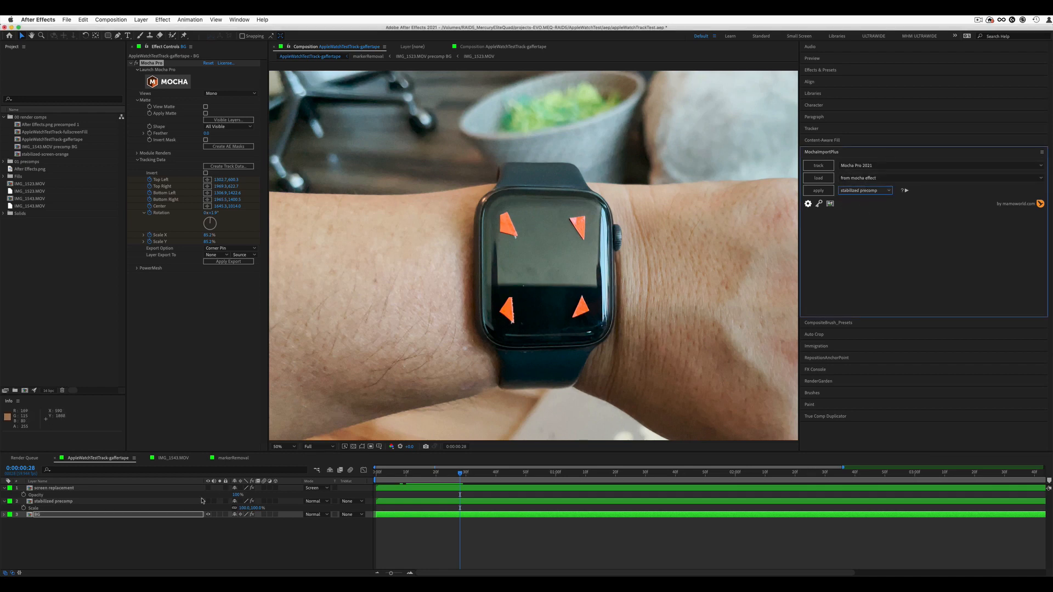
- Close the IMG_1543.MOV timeline and open the stabilized precomp layer's markerRemoval composition
double_click(202, 500)
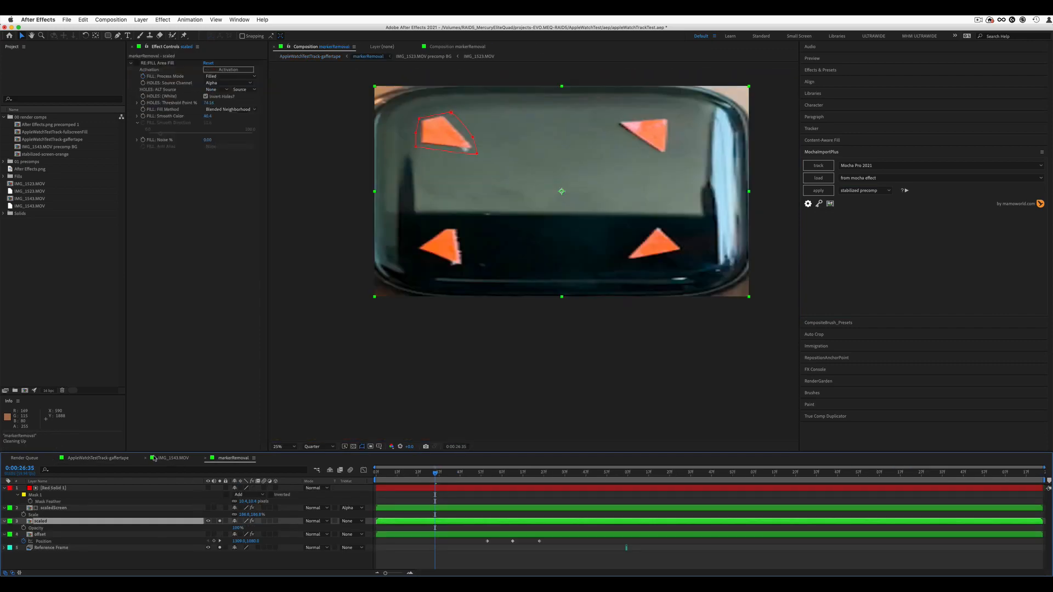
left_click(154, 459)
left_click(145, 457)
left_click(116, 459)
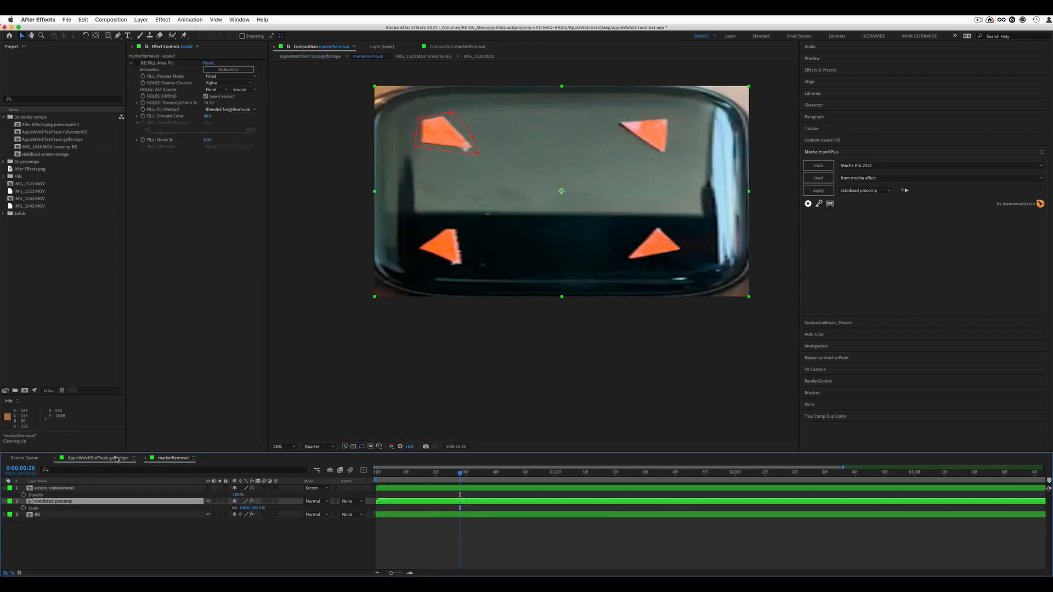
double_click(210, 501)
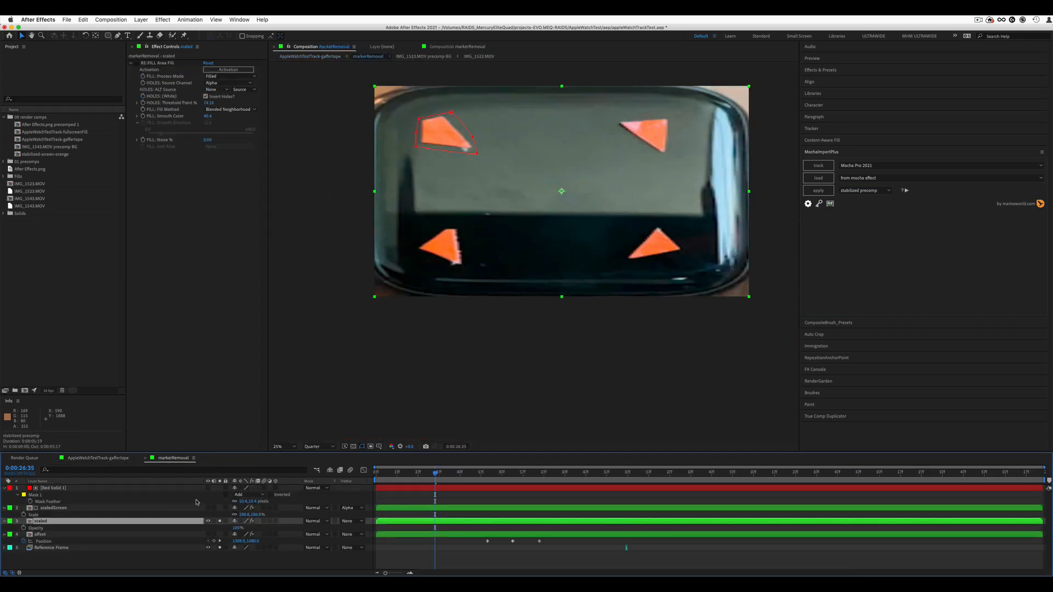
- Preview the stabilized markers, then set the scaled layer's Mask 1 to Subtract and solo the offset layer at 0:00:27:29
left_click_drag(422, 474, 674, 472)
key("space")
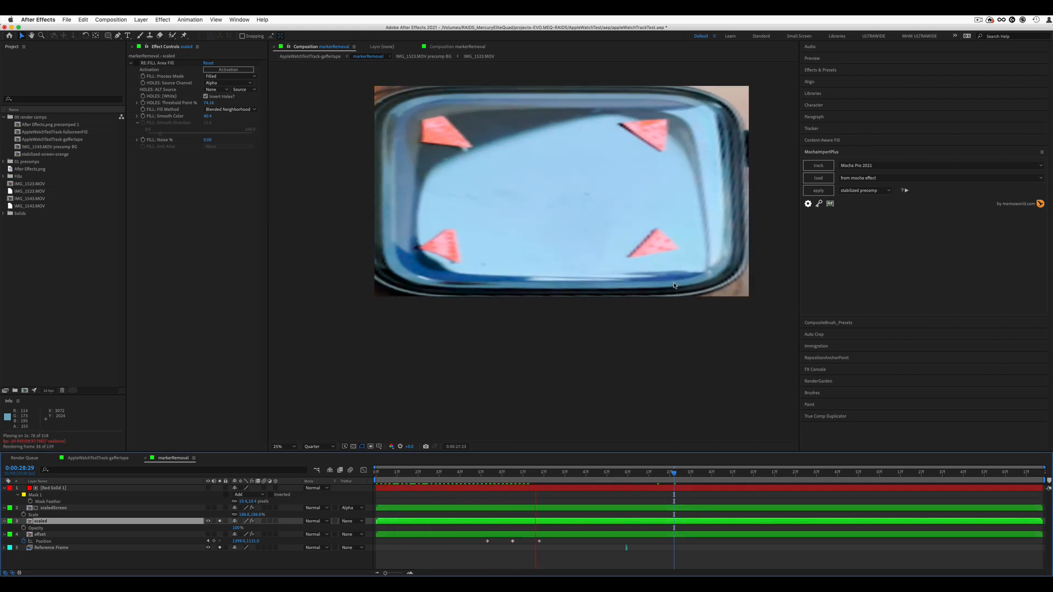
key("space")
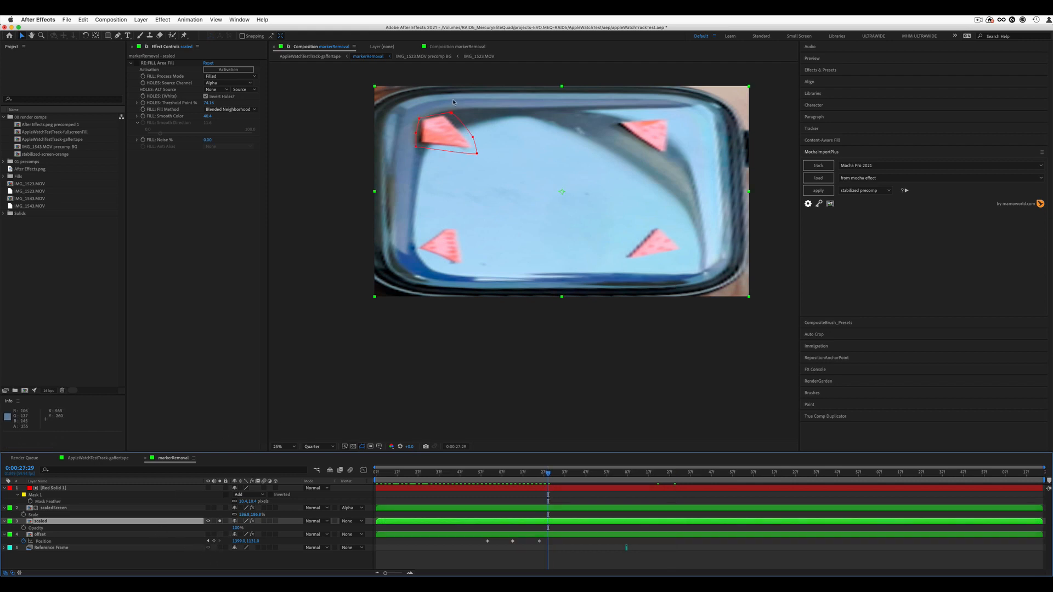
key("m")
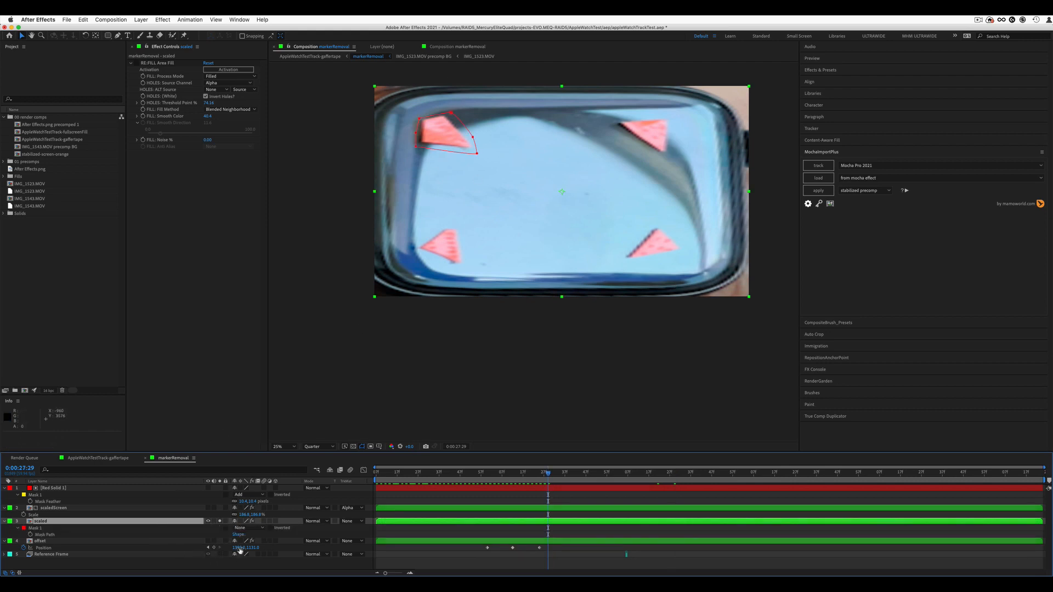
left_click(247, 528)
left_click(248, 540)
left_click(220, 541)
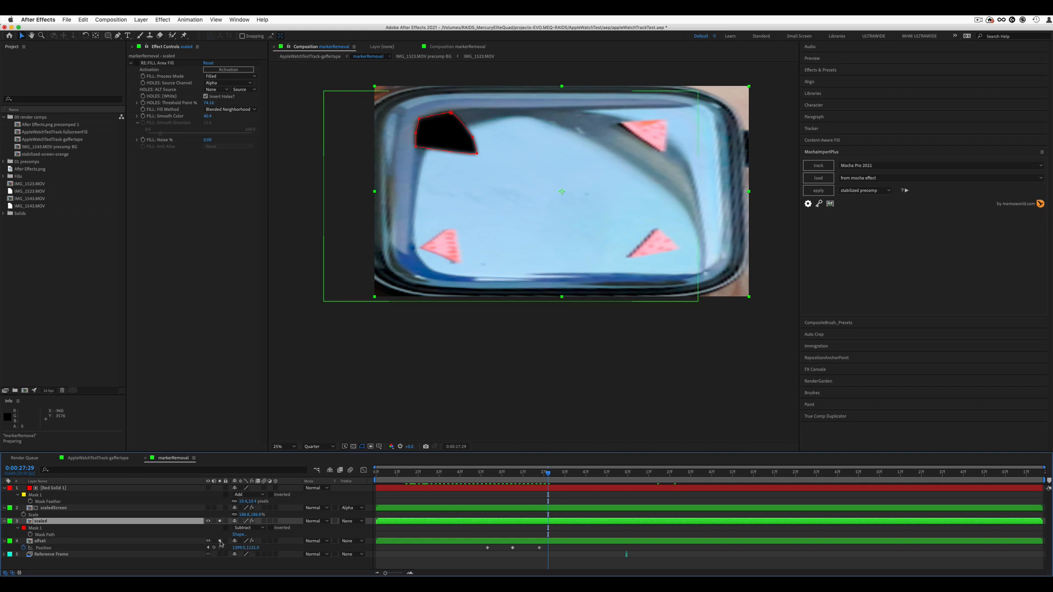
- Reset the offset layer's transform at 0:00:27:29 and shift its position to about 1466, 1168 to cover the upper-left marker
right_click(189, 541)
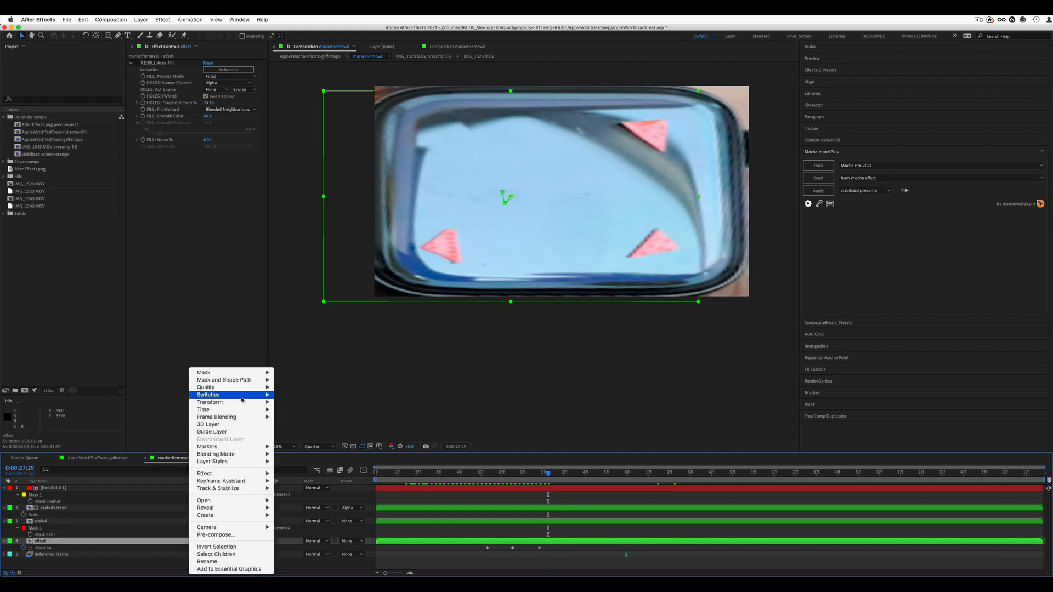
mouse_move(241, 401)
left_click(287, 403)
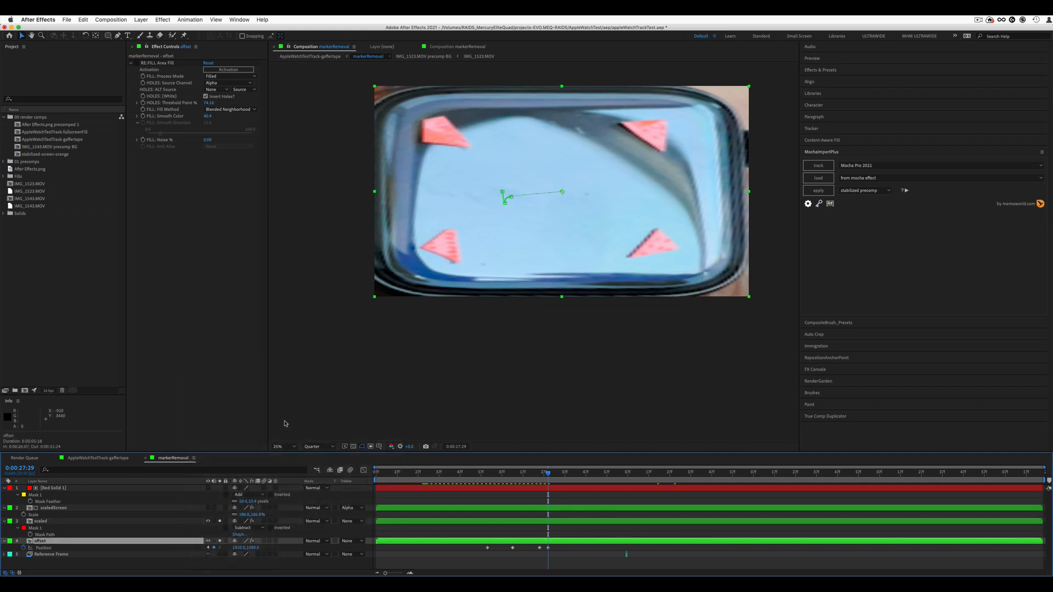
left_click_drag(237, 549, 47, 565)
mouse_move(254, 548)
left_mouse_down()
mouse_move(286, 546)
mouse_move(251, 546)
mouse_move(269, 549)
left_mouse_up()
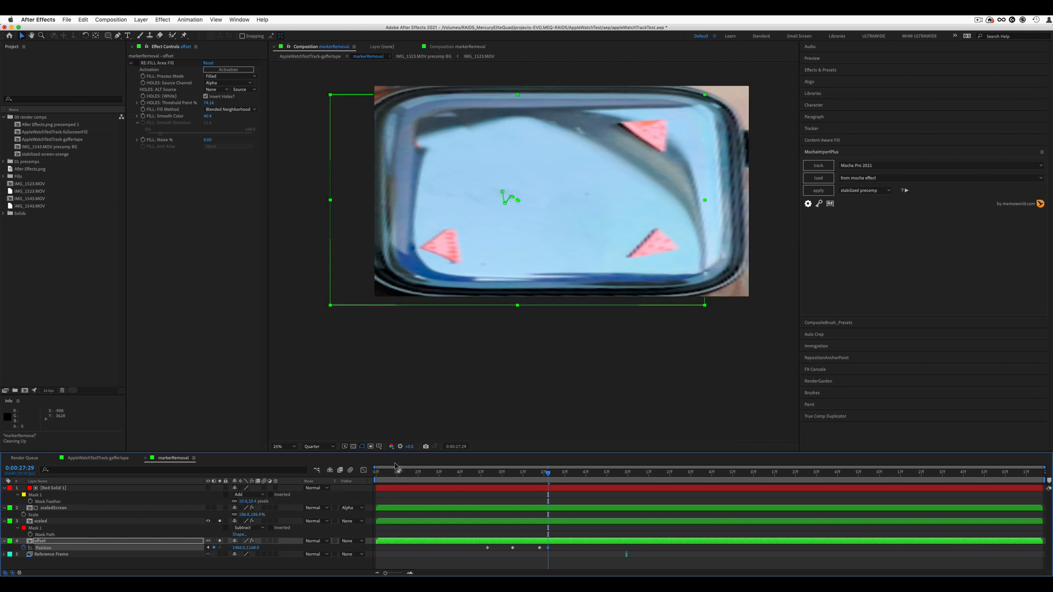
- Play back the marker patch and step through the frames where the reflection crosses the screen to check the blend
key("space")
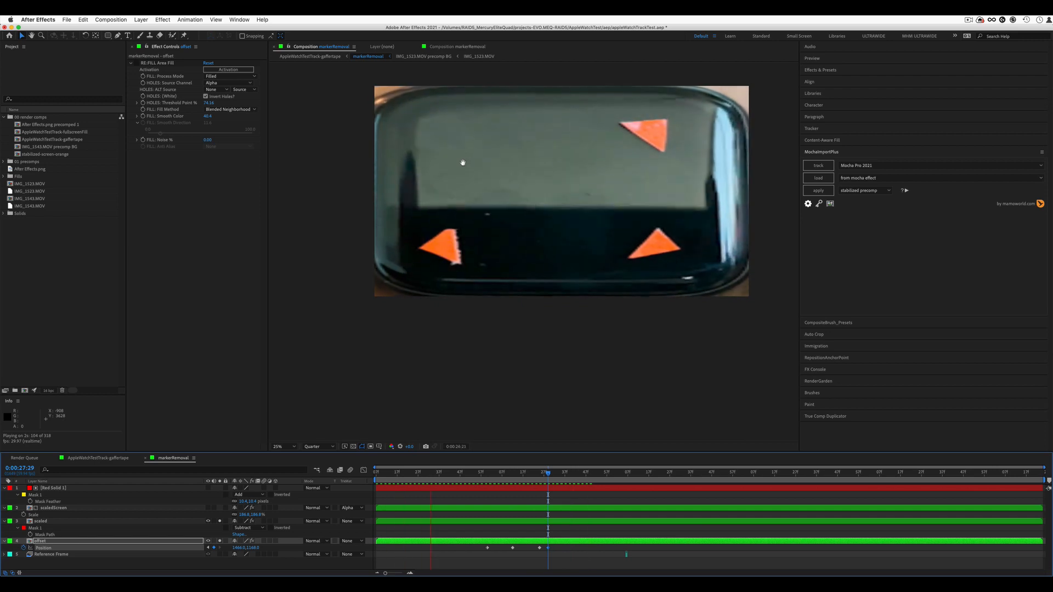
key("space")
left_click_drag(483, 469, 533, 475)
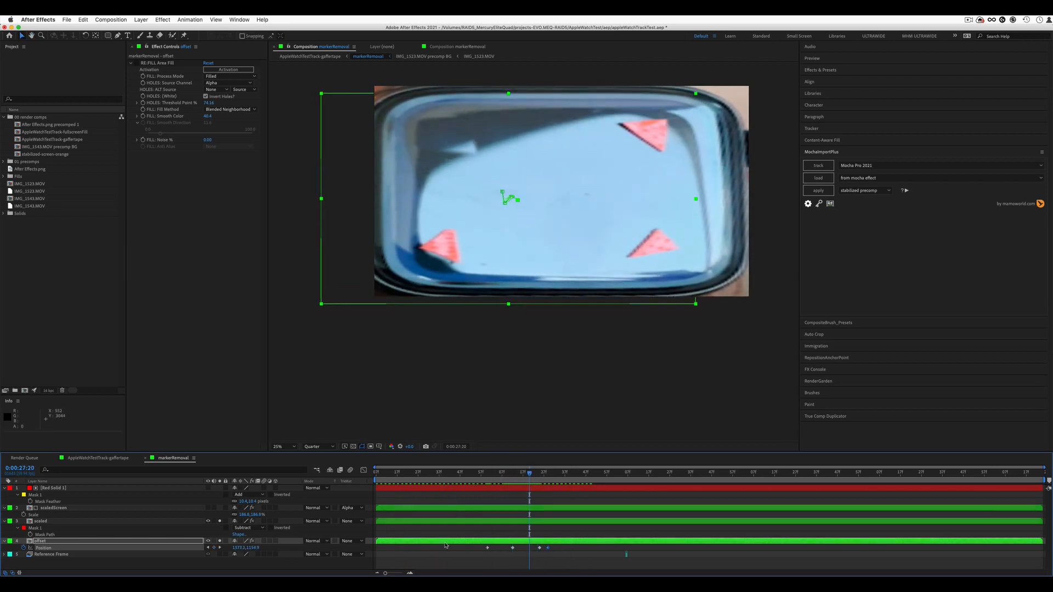
left_click(496, 475)
key("Page_Down")
key("Page_Down")
key("Page_Down")
key("Page_Down")
key("Page_Down")
key("Page_Down")
key("Page_Down")
key("Page_Down")
key("Page_Down")
key("Page_Down")
key("Page_Down")
key("Page_Down")
key("Page_Down")
key("Page_Down")
key("Page_Down")
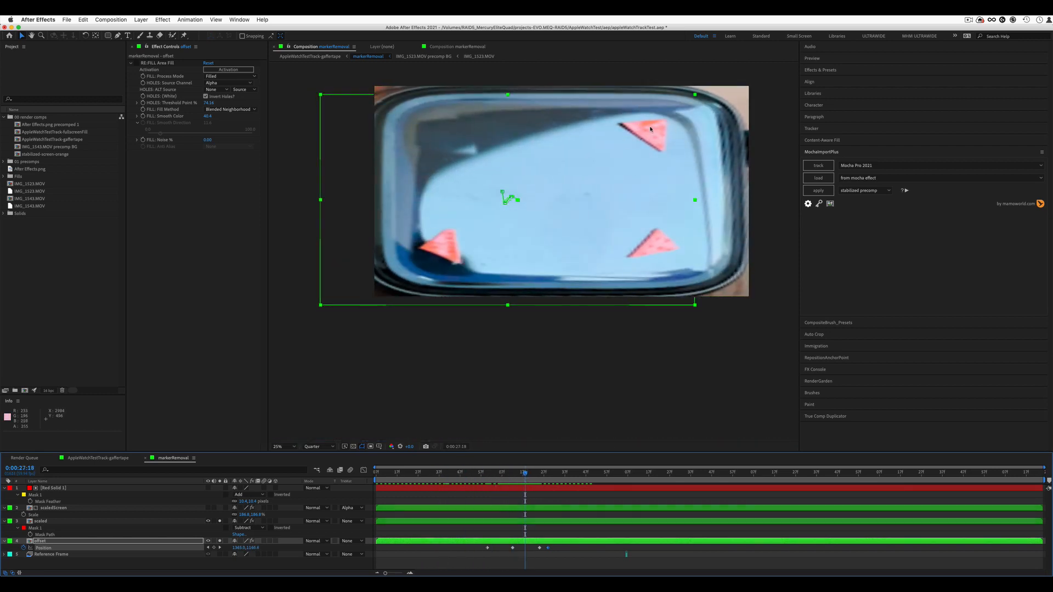
- Compare the reflections around the remaining markers between 0:00:26:35 and 0:00:27:15, stepping back frame by frame to 0:00:26:58
left_click_drag(455, 474, 435, 474)
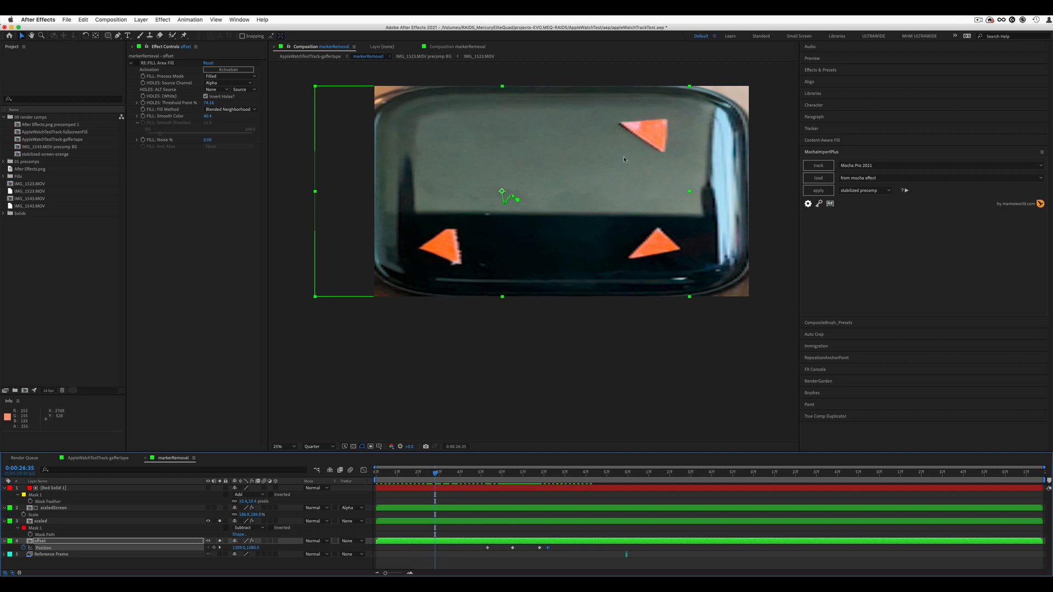
left_click_drag(436, 475, 519, 474)
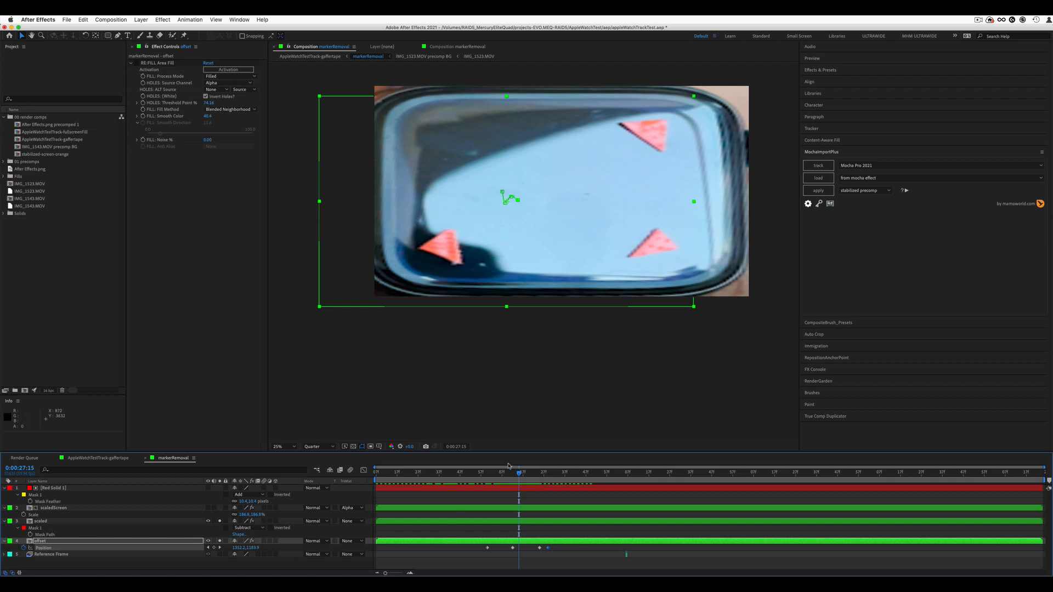
key("Page_Up")
key("Page_Up")
key("Page_Up")
key("Page_Up")
key("Page_Up")
key("Page_Up")
key("Page_Up")
key("Page_Up")
key("Page_Up")
key("Page_Up")
key("Page_Up")
key("Page_Up")
key("Page_Up")
key("Page_Up")
key("Page_Up")
key("Page_Up")
key("Page_Up")
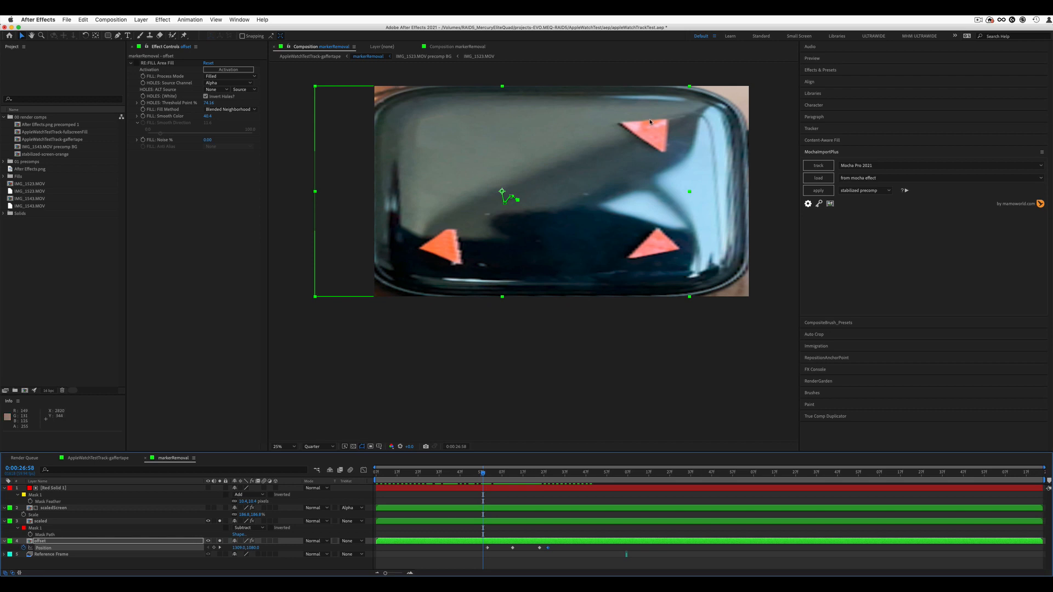
- Set the scaled layer's Mask 1 mode to None and undo the trial change to the offset layer's position
left_click(199, 522)
left_click(250, 527)
left_click(249, 525)
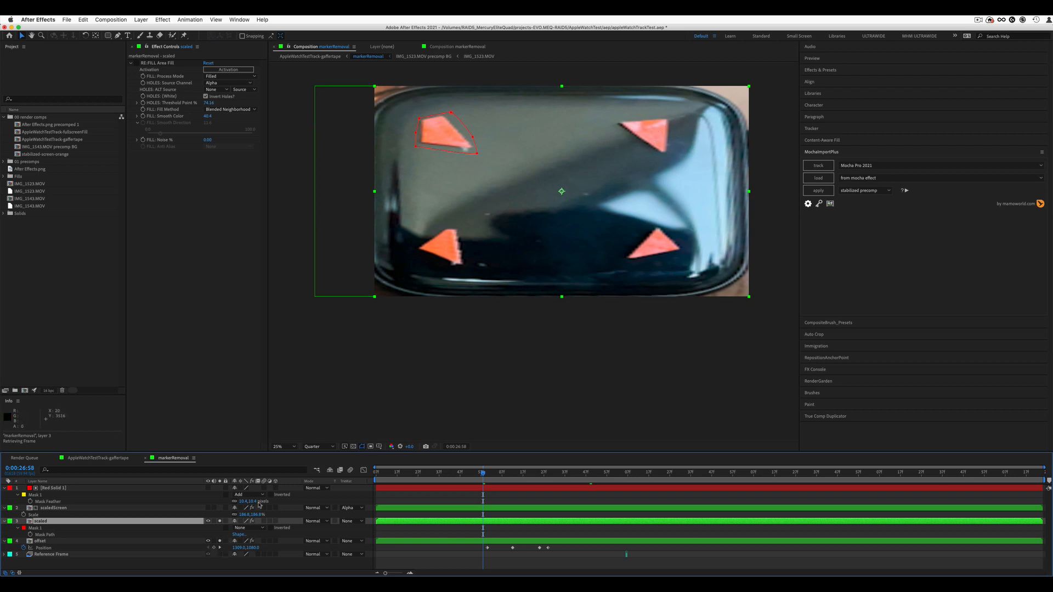
left_click(234, 547)
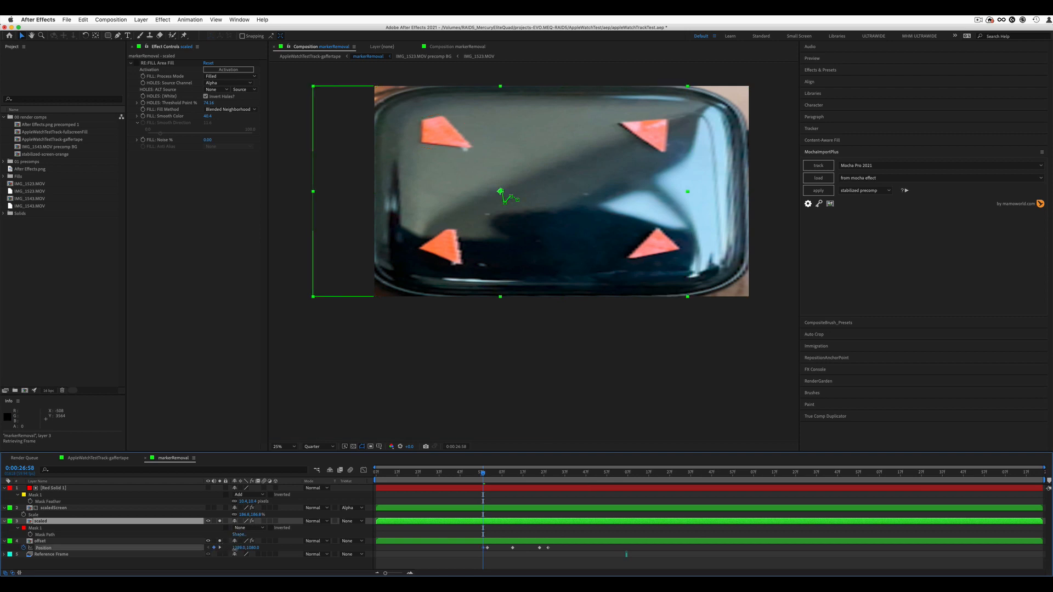
key("ctrl+z")
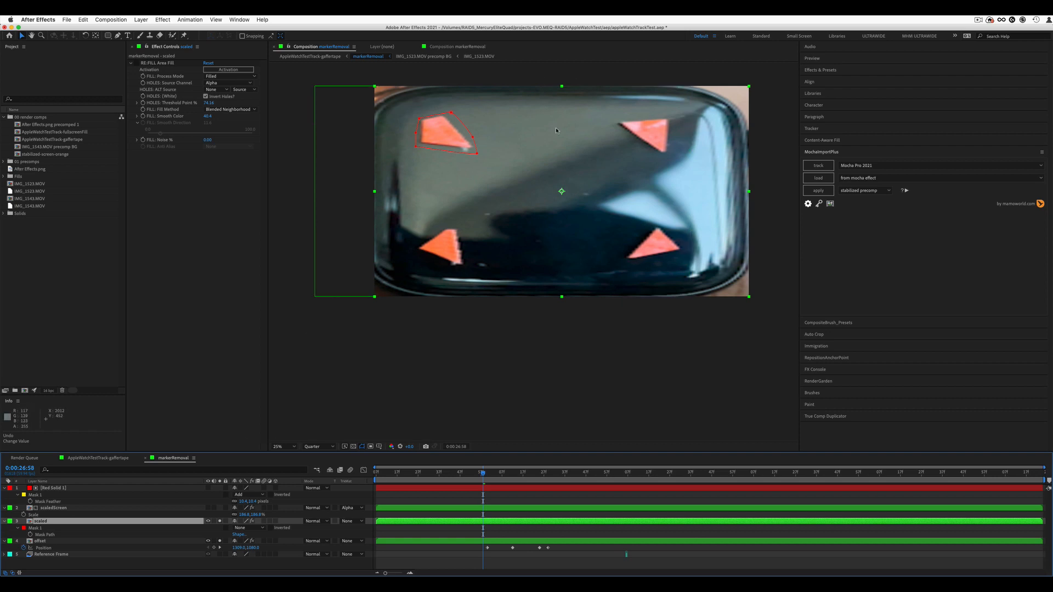
- Turn off layer soloing, go to 0:00:27:51, and toggle the scaledScreen layer's visibility to compare it with the marked screen
left_click(220, 522)
left_click(435, 473)
left_click(594, 472)
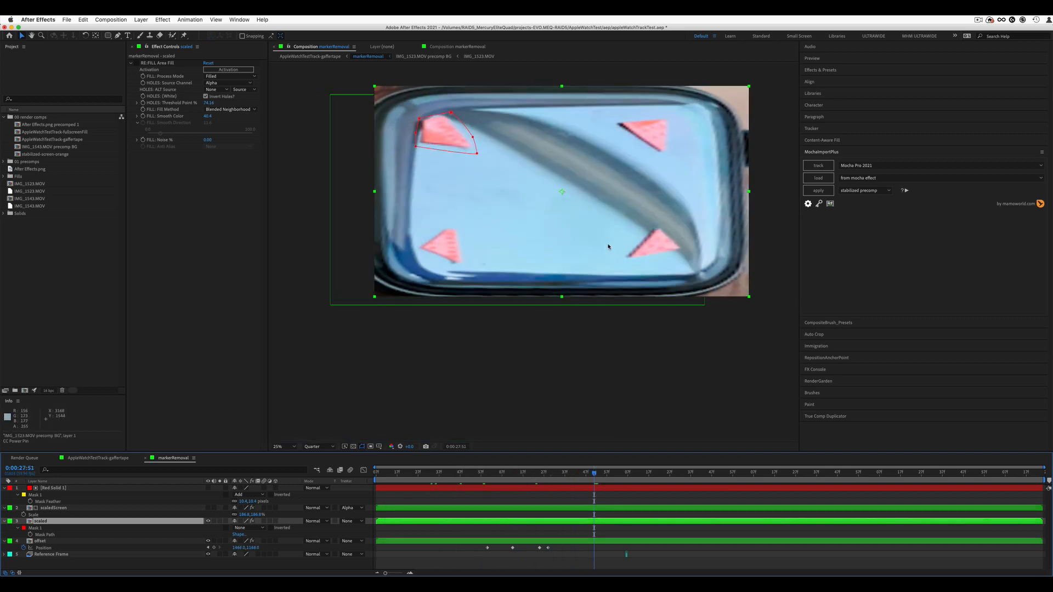
left_click(161, 508)
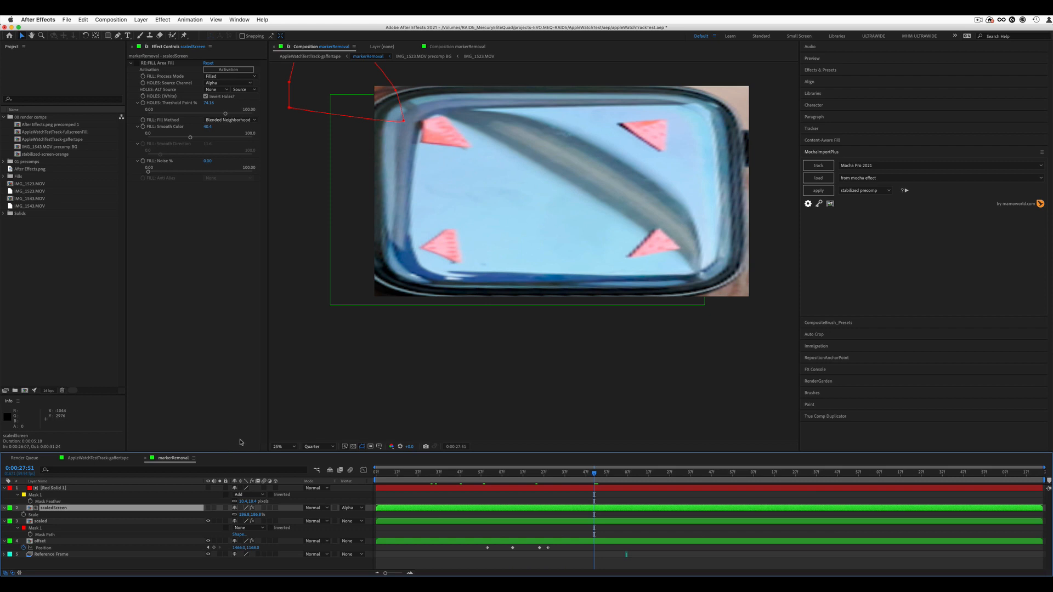
left_click(208, 509)
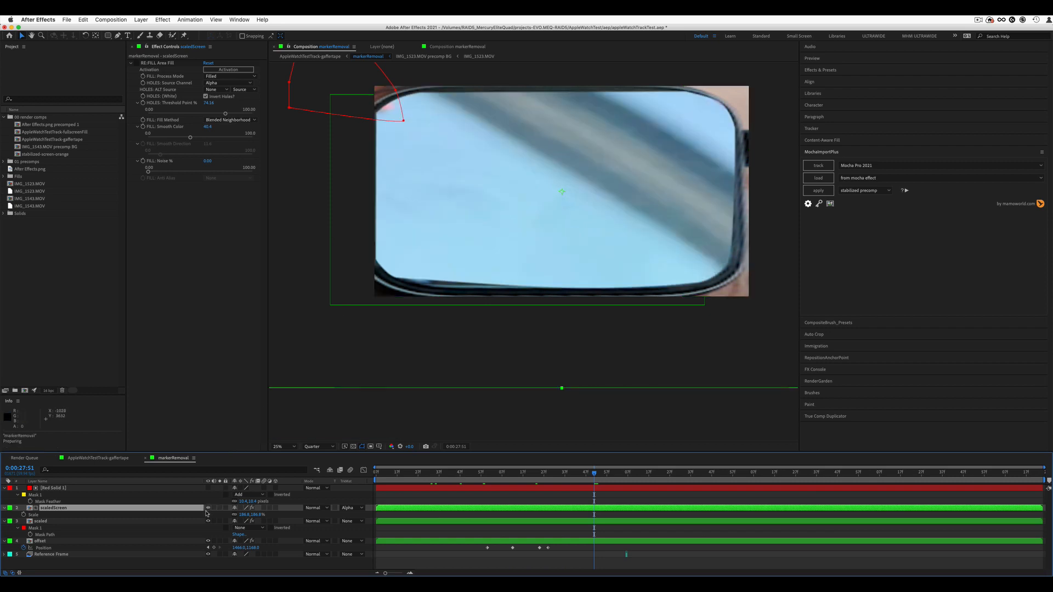
left_click(208, 508)
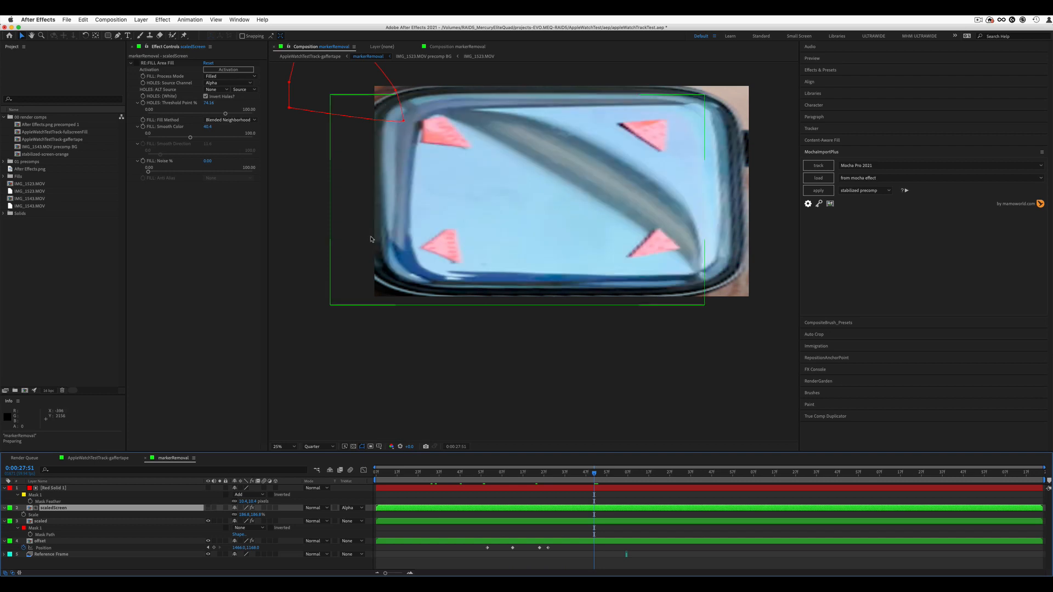
- Reset the scaledScreen layer's scale to 100%, then enlarge it to about 190% until the markers lie outside the screen
left_click(246, 514)
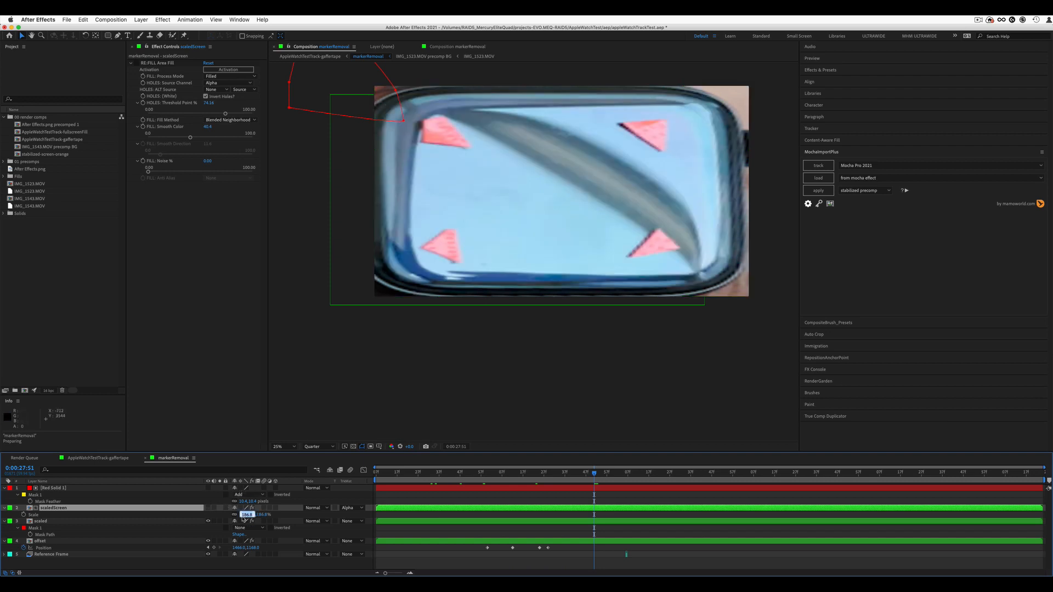
type("100")
key("Return")
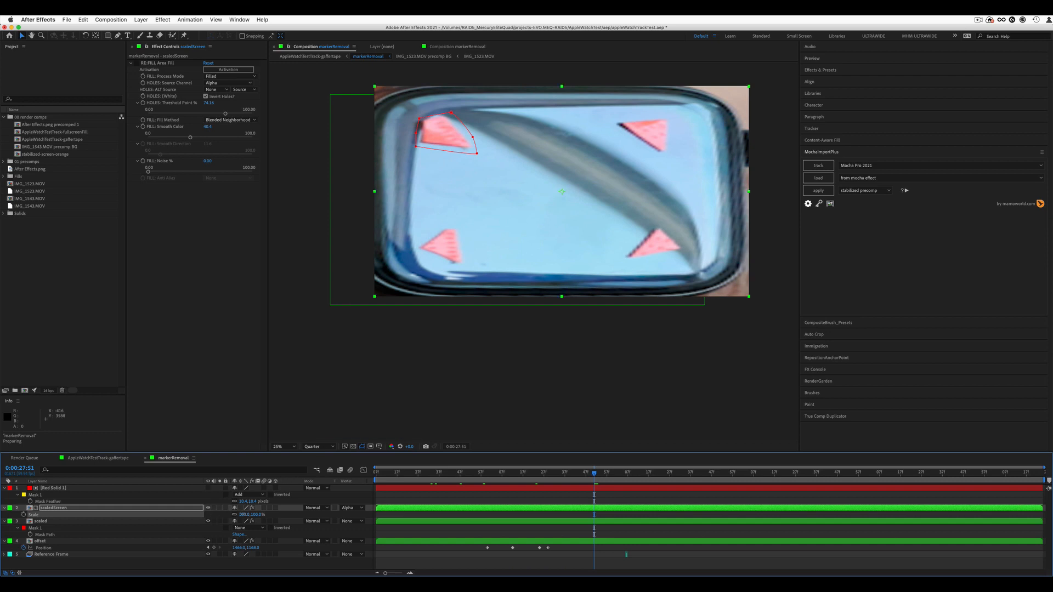
left_click_drag(241, 514, 292, 514)
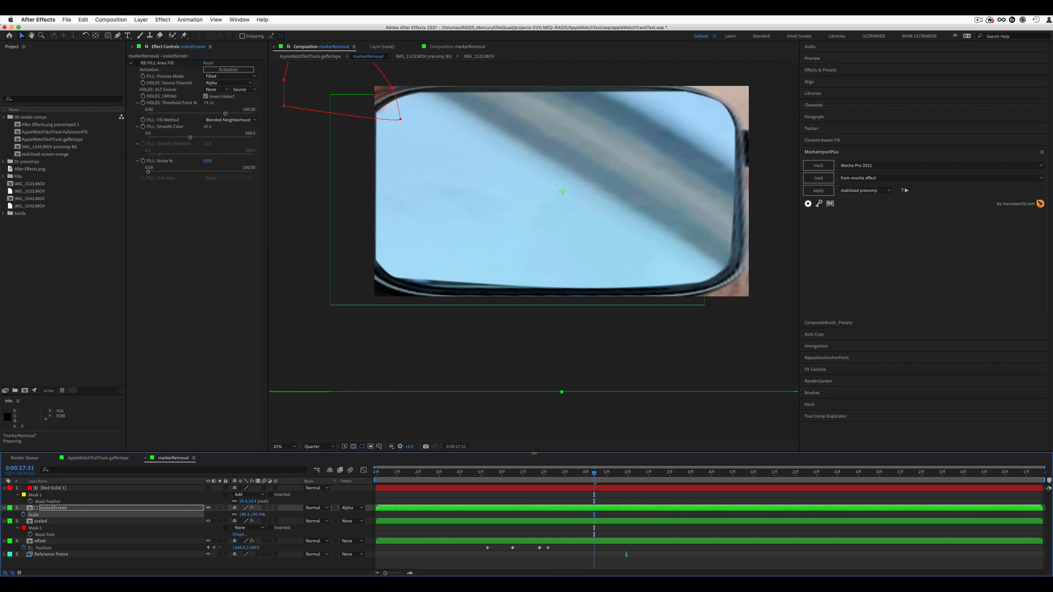
- Reset the scaledScreen layer's scale to 100%, enlarge it to about 188%, and check the reflections around 0:00:26:57
key("super+z")
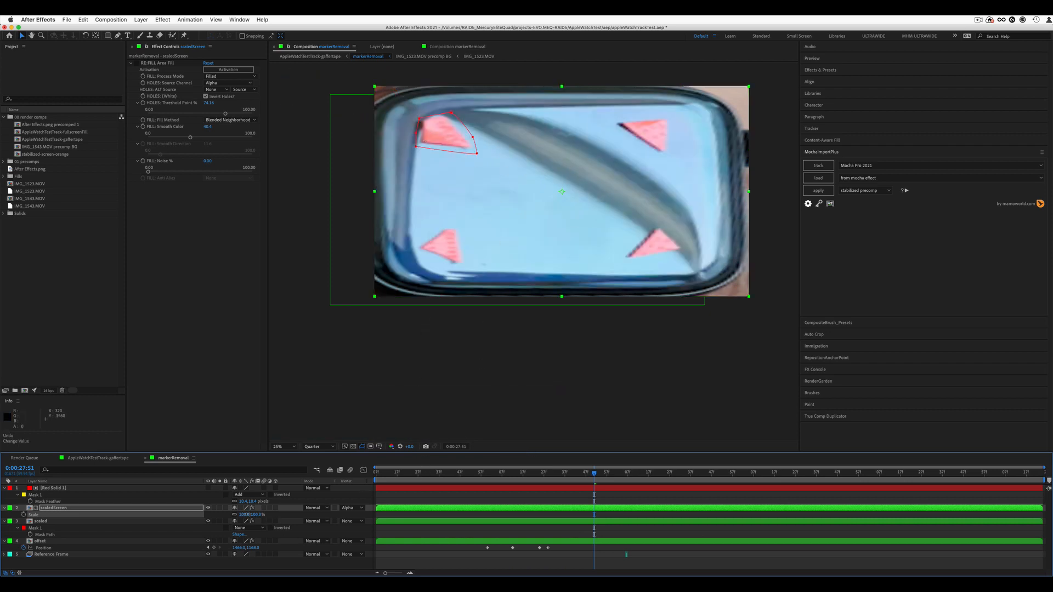
left_click_drag(244, 515, 539, 467)
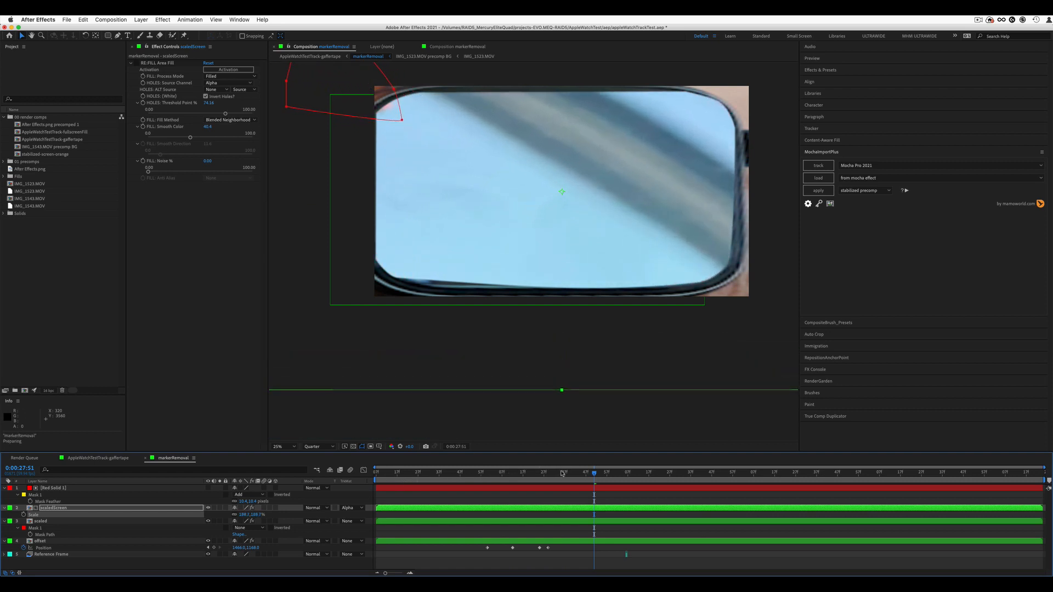
left_click(514, 471)
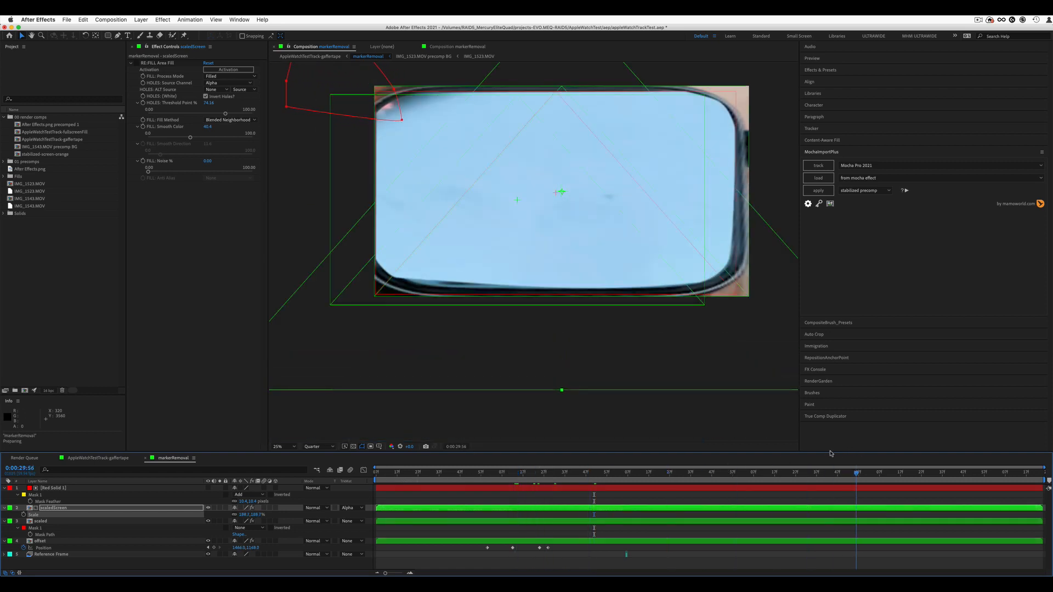
left_click_drag(516, 472, 481, 486)
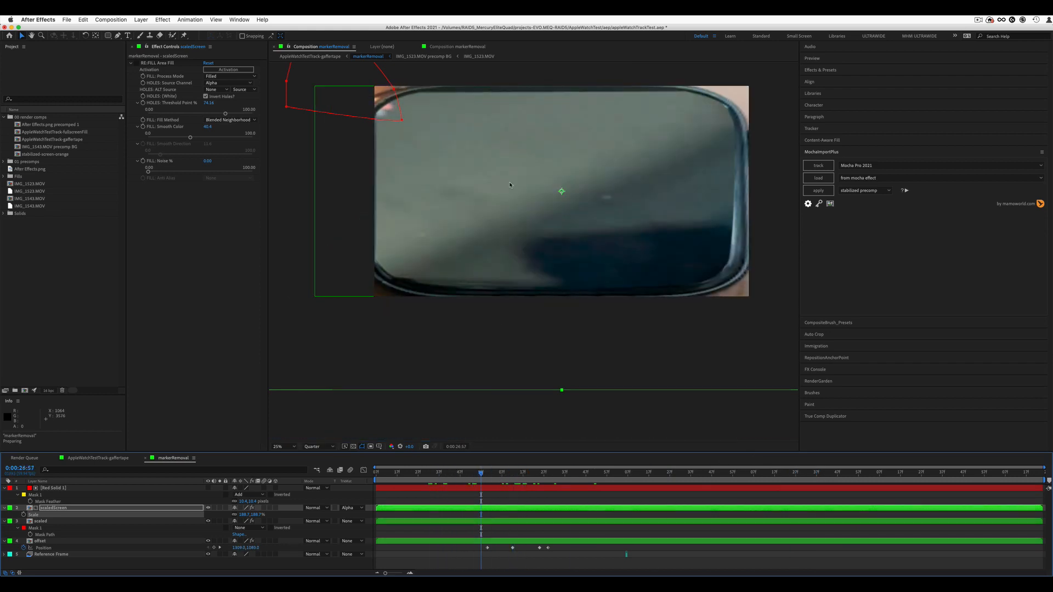
- Undo the last enlargement of scaledScreen, try a slight enlargement to about 109%, and undo that too
key("super+z")
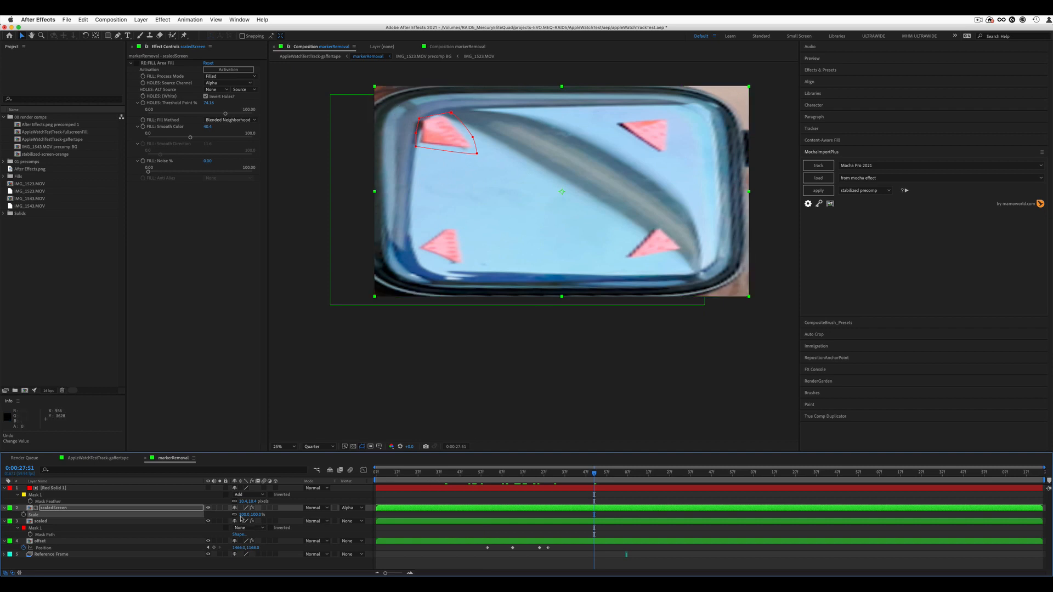
left_click_drag(244, 515, 273, 511)
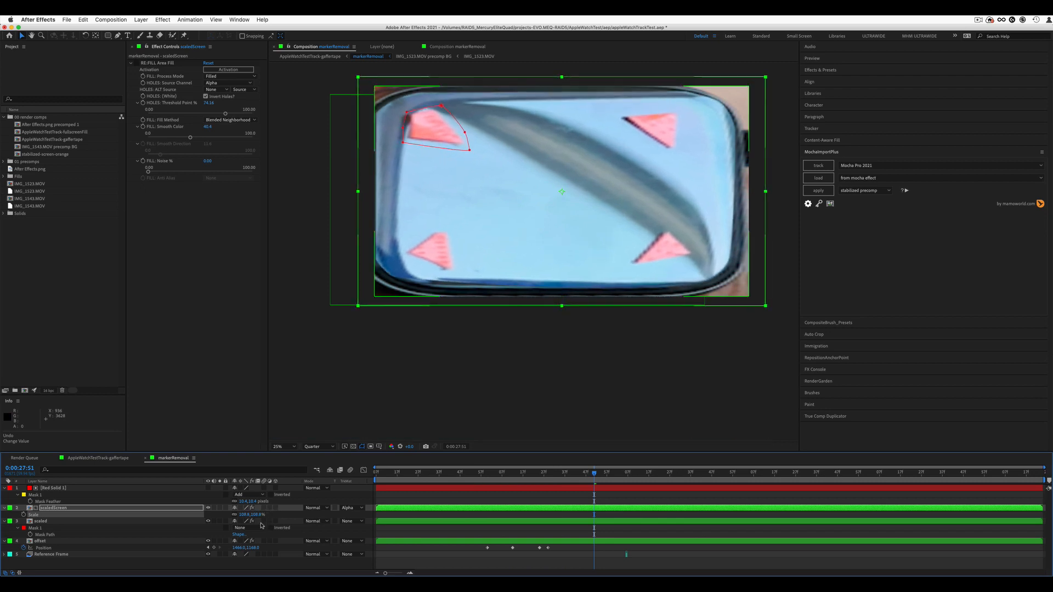
key("super+z")
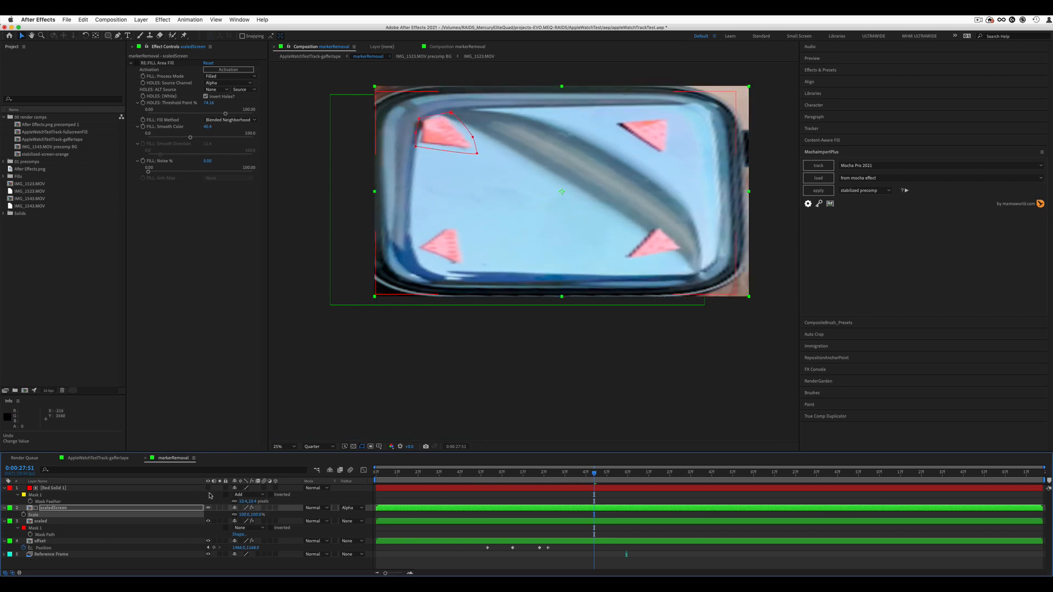
- View the Red Solid 1 matte layer on its own, then restore the previous layer visibility
left_click(208, 487)
left_click(220, 487)
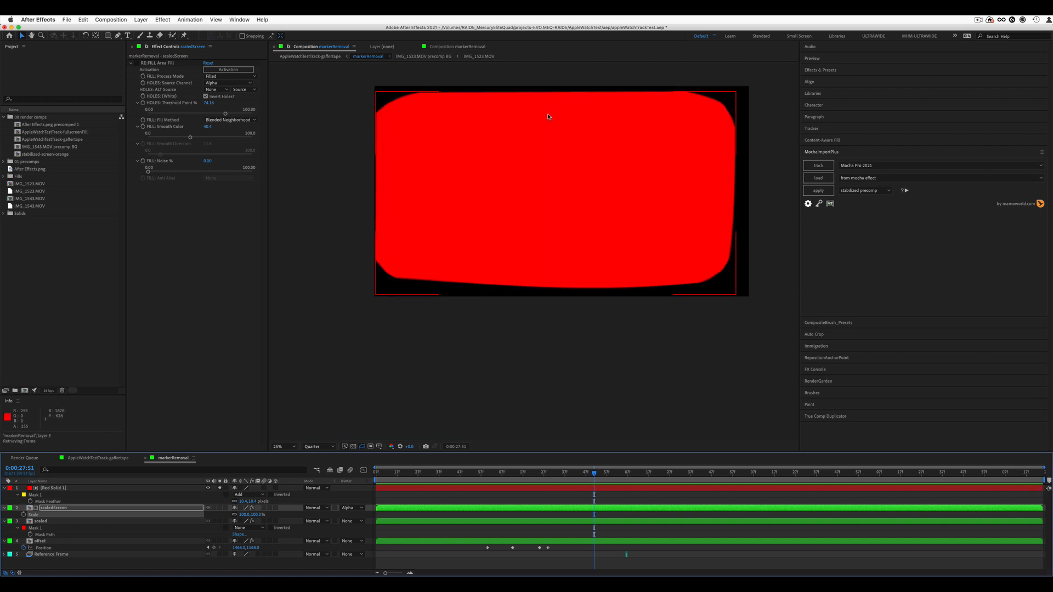
key("super+z")
key("super+z")
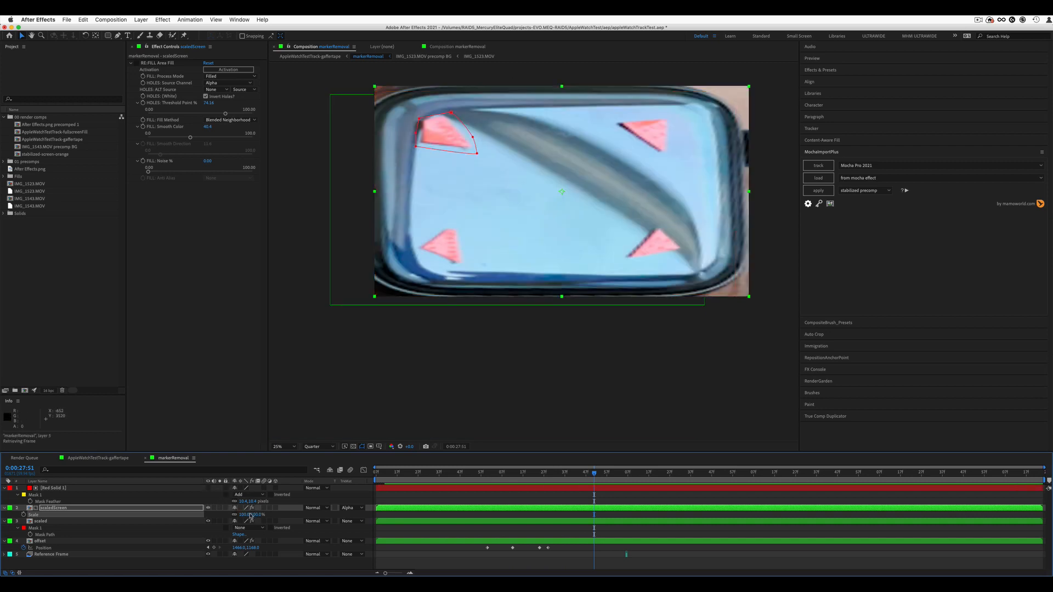
- Enlarge the scaledScreen layer to about 186%, then show the screen replacement layer in the AppleWatchTestTrack-gaffertape composition
left_click(243, 515)
left_click_drag(243, 515, 290, 514)
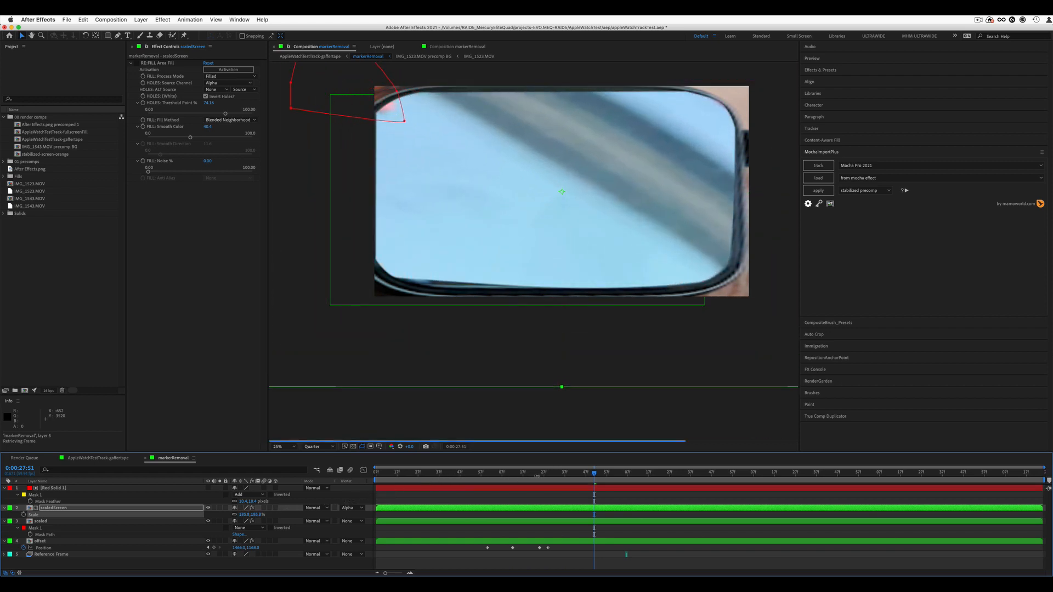
left_click(115, 460)
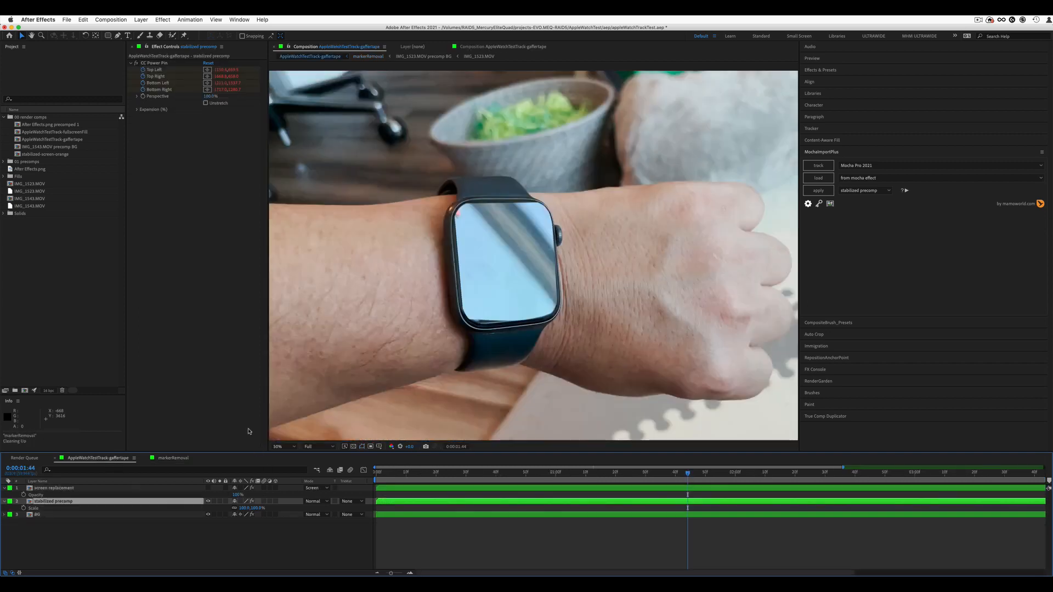
left_click(207, 488)
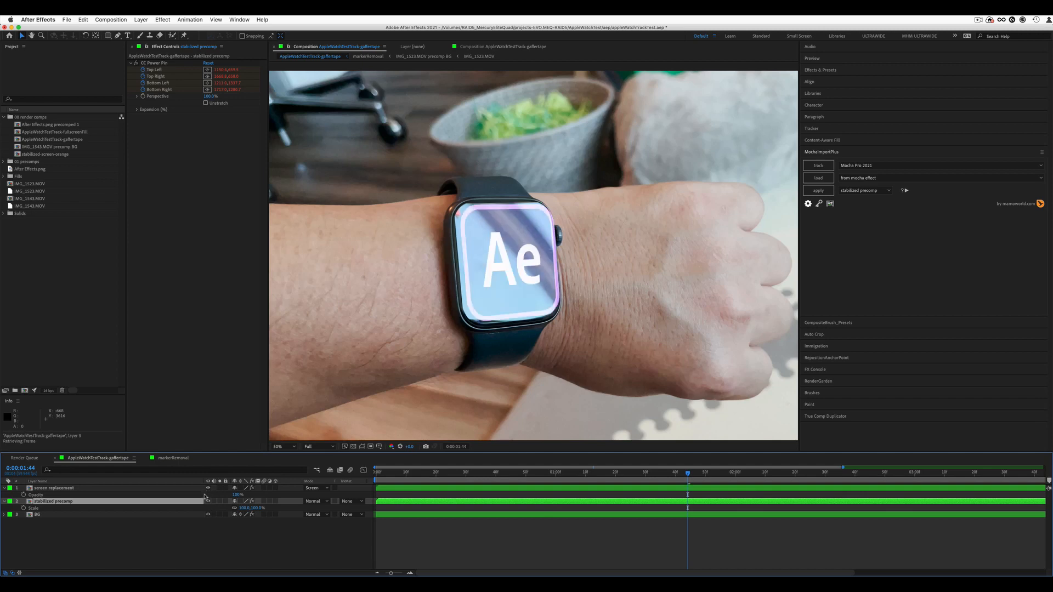
- Save the project and preview the gaffertape screen replacement from 0:00:00:03
left_click(386, 475)
key("super+s")
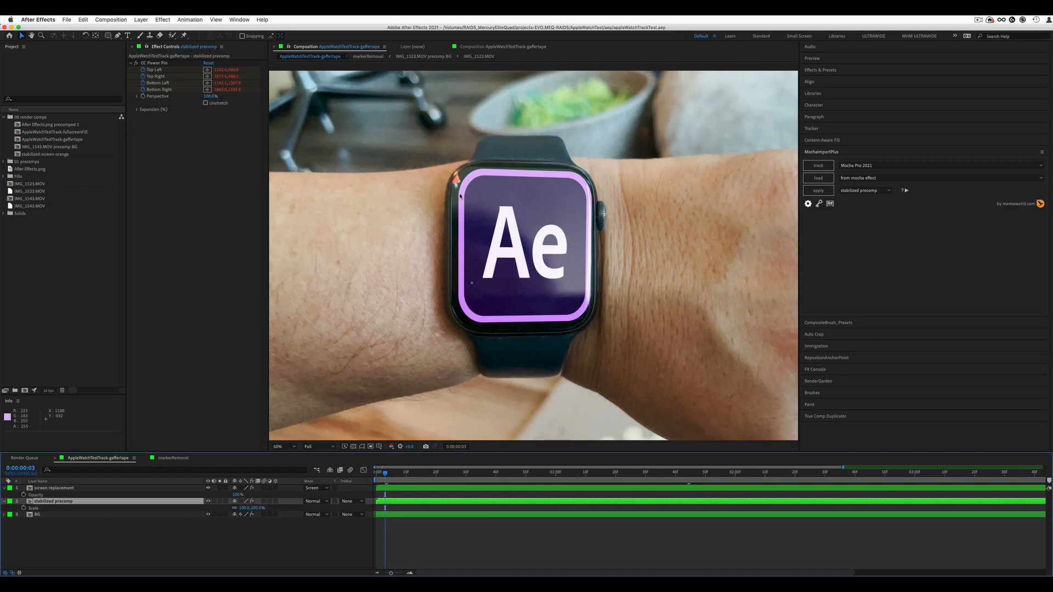
key("space")
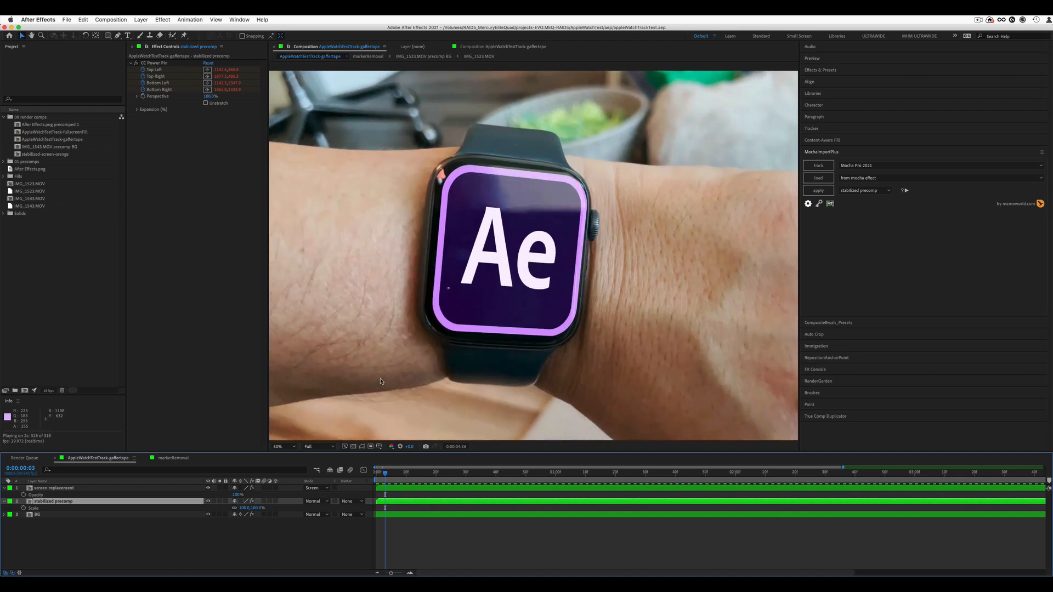
key("space")
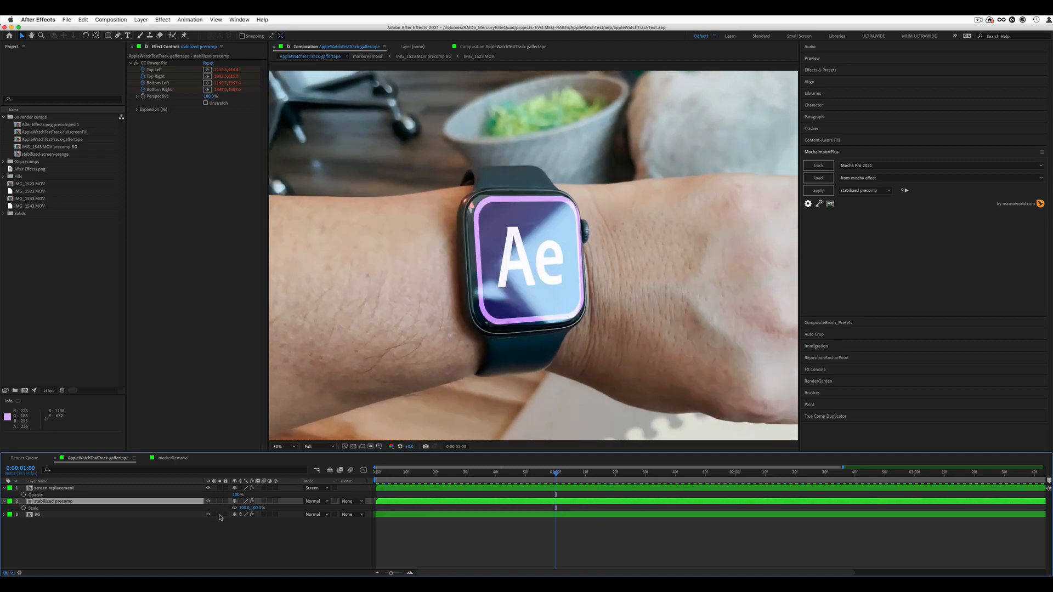
- Open the AppleWatchTestTrack-fullscreenFill composition, solo its IMG_1543.MOV layer, and examine the screen reflections between 0:00:01:47 and 0:00:02:46
double_click(57, 132)
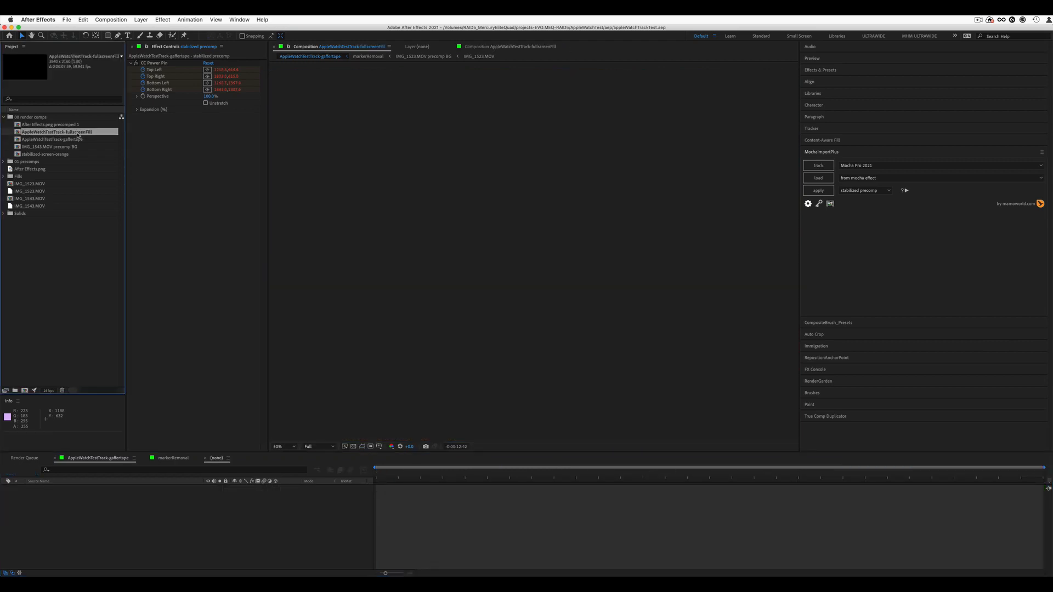
left_click(398, 477)
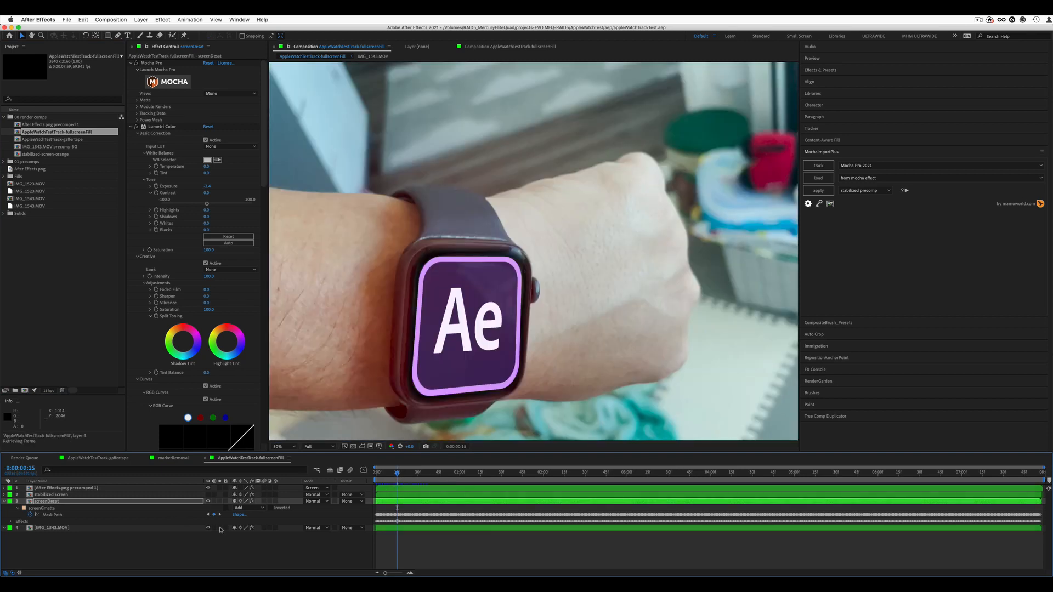
left_click(220, 528)
left_click(525, 472)
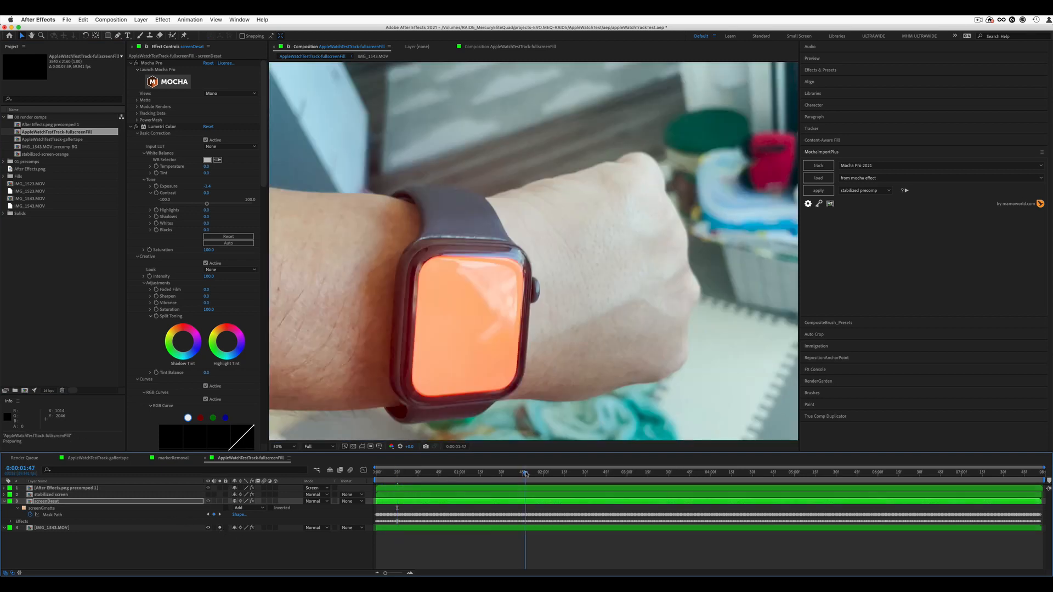
left_click_drag(537, 475, 607, 473)
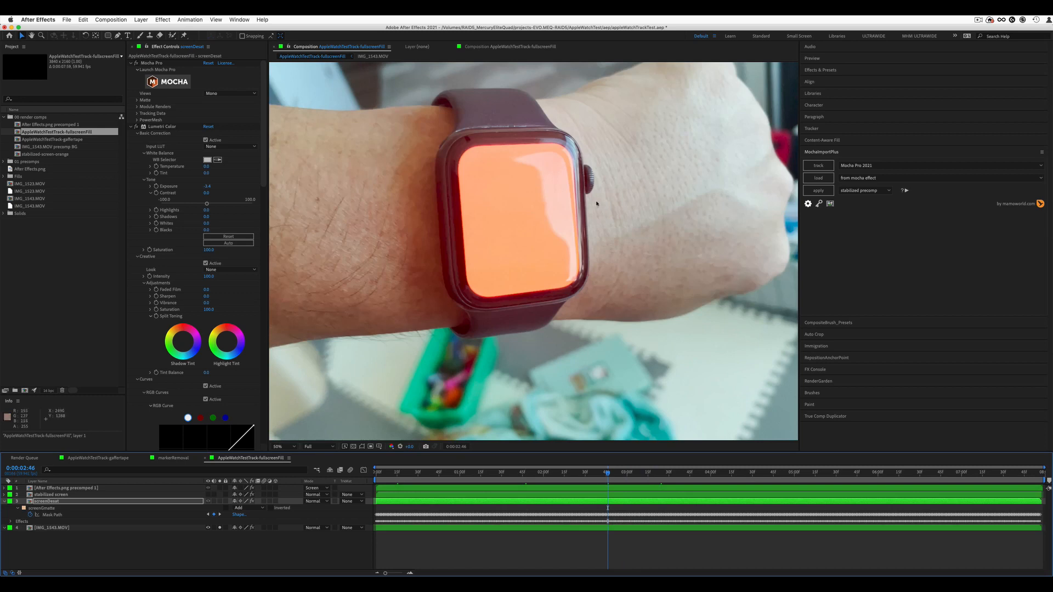
left_click_drag(593, 475, 576, 475)
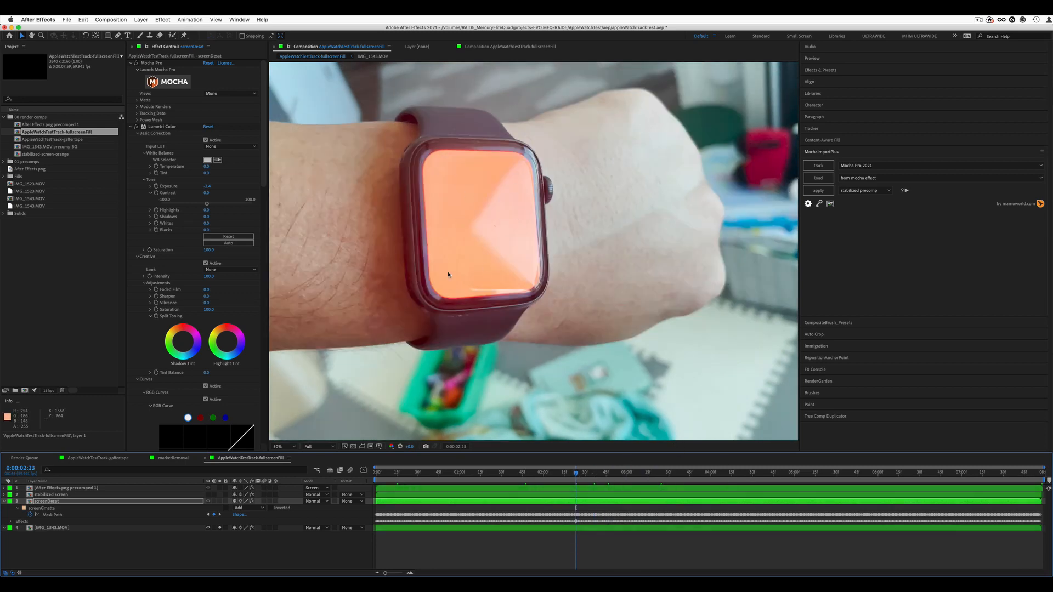
- Hide the screenDesat layer and compare the screen replacement with the soloed original footage at 0:00:02:16
left_click(495, 473)
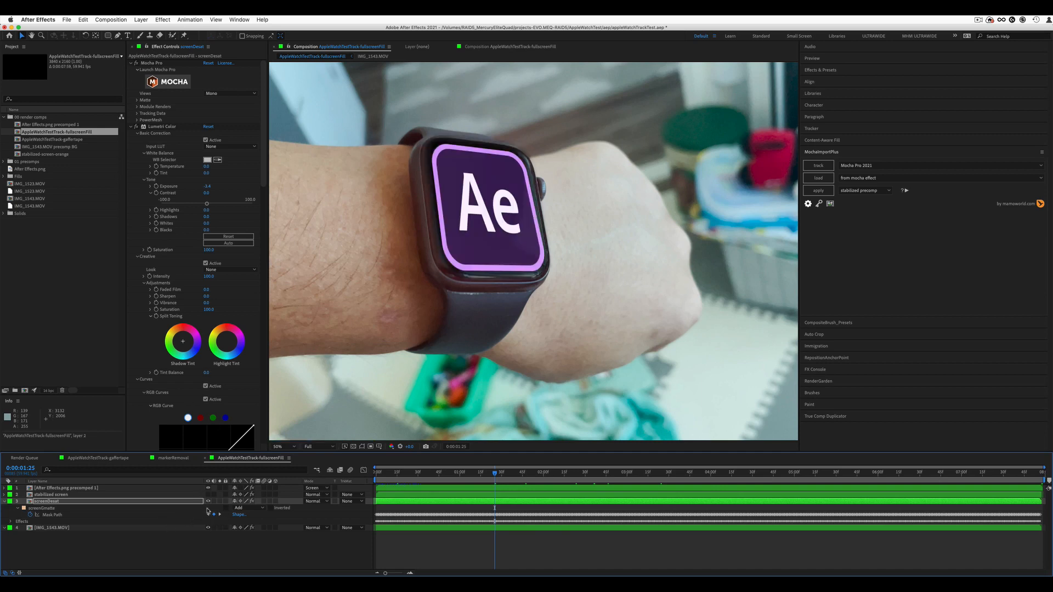
left_click(207, 501)
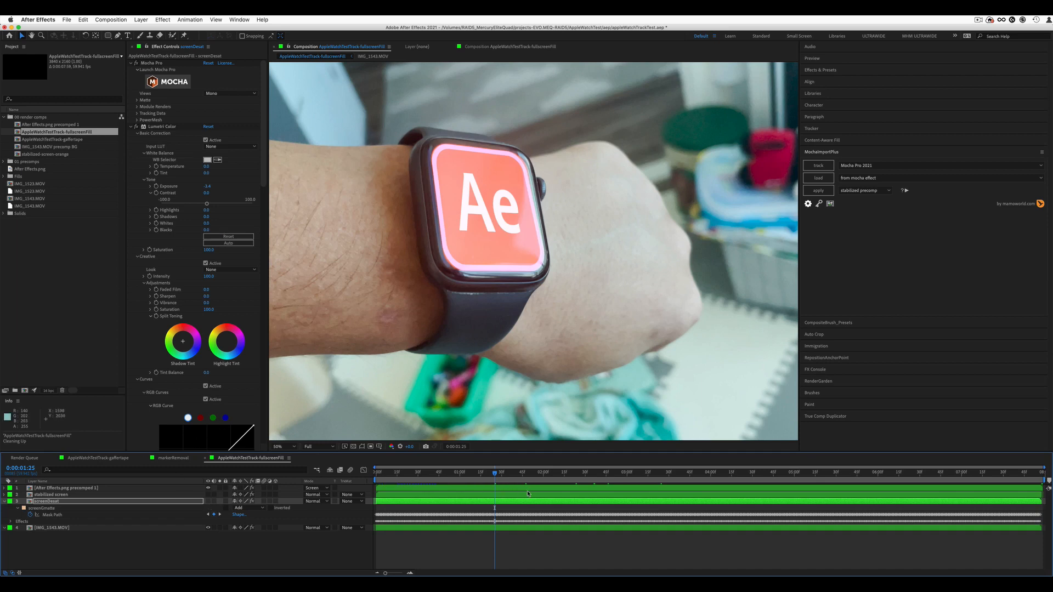
left_click(567, 477)
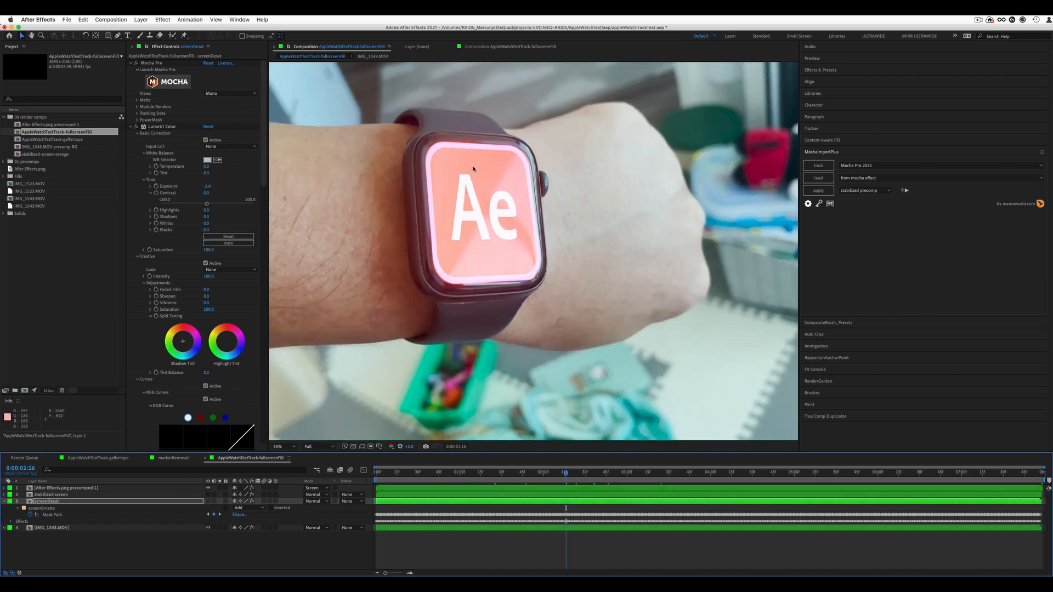
left_click(219, 528)
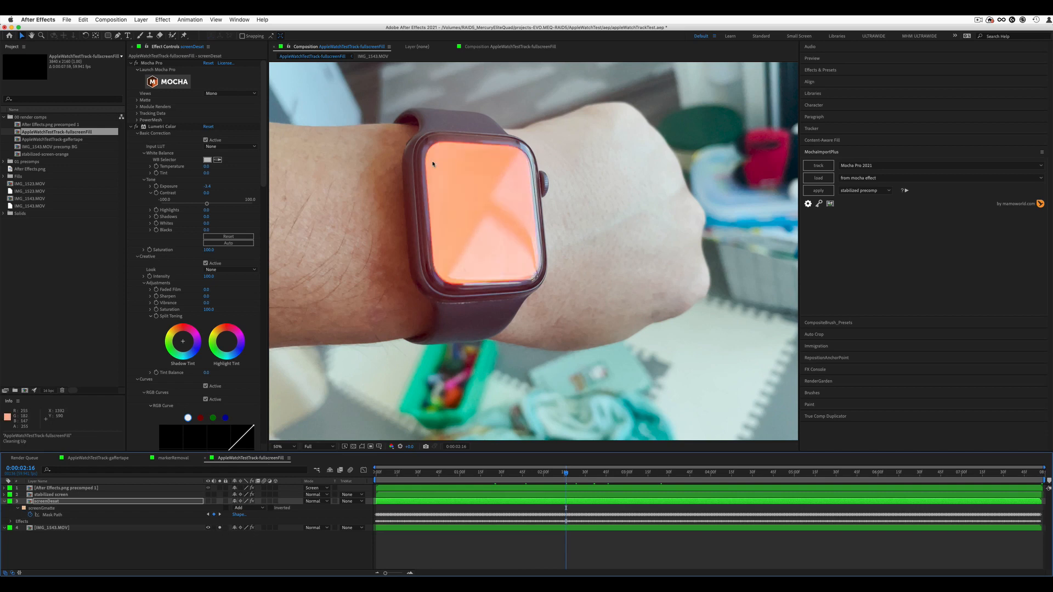
left_click(219, 527)
- Enable the Lumetri Color effect on the IMG_1543.MOV layer and expand it to show the Hue vs Sat curve
left_click(194, 530)
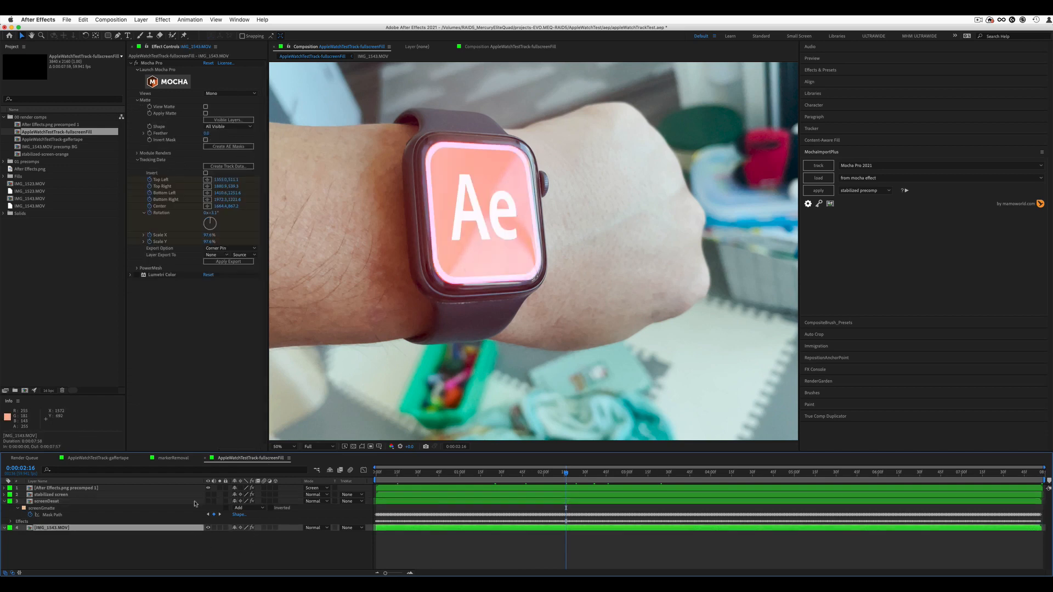
left_click(136, 274)
left_click(130, 274)
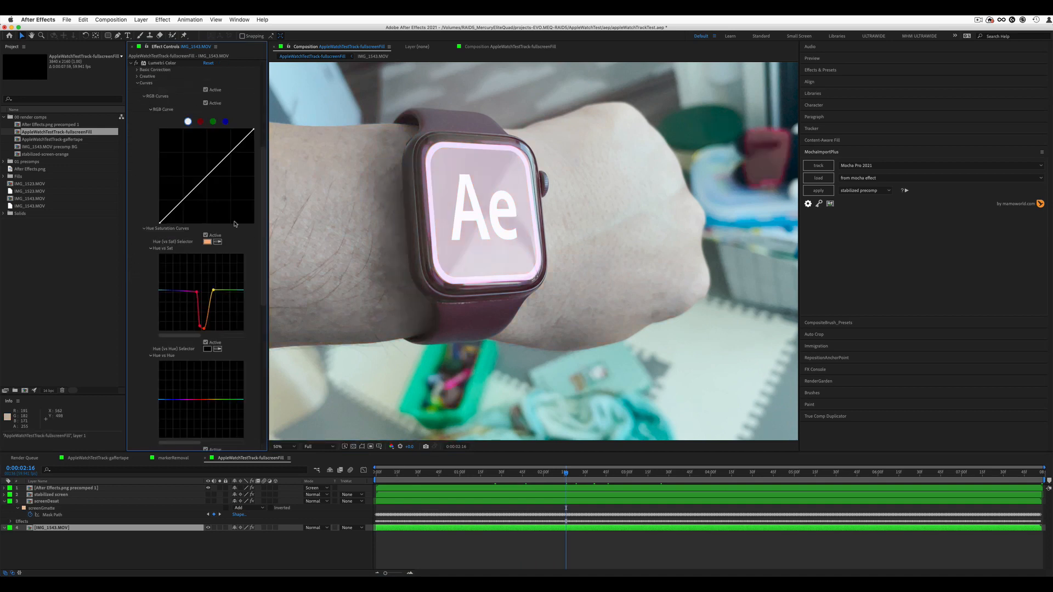
- Toggle Lumetri Color and soloing on the IMG_1543.MOV layer to compare the desaturated footage with the screen replacement
left_click(219, 527)
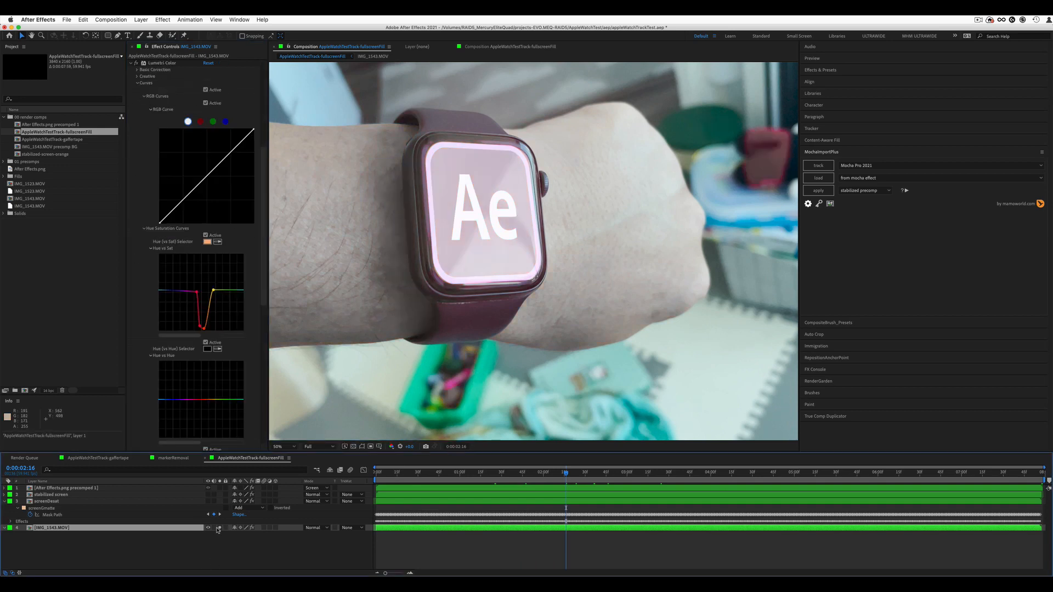
left_click(136, 64)
left_click(136, 63)
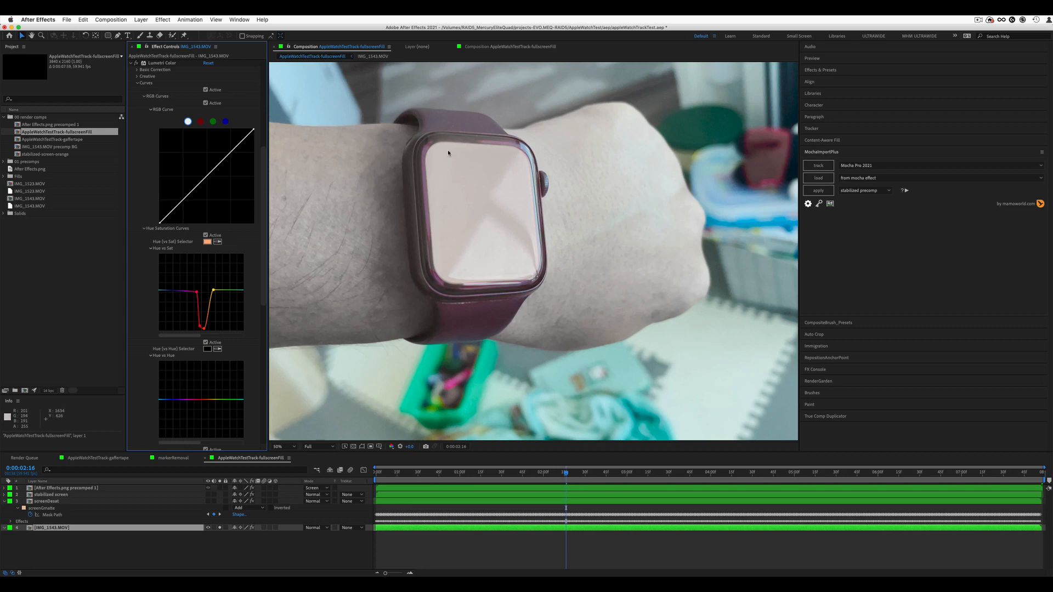
left_click(220, 528)
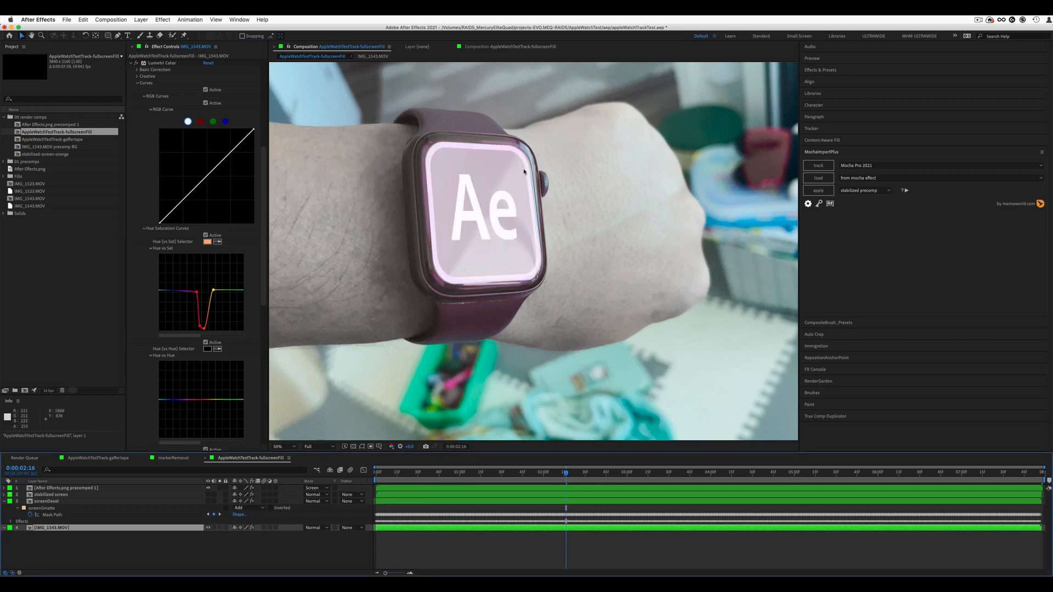
left_click(220, 527)
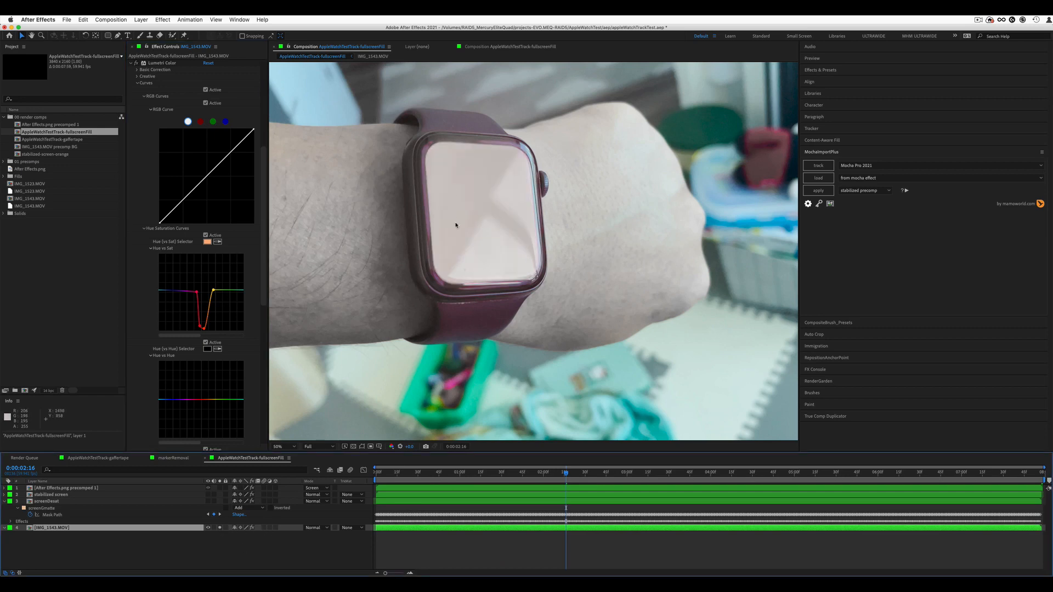
left_click(220, 528)
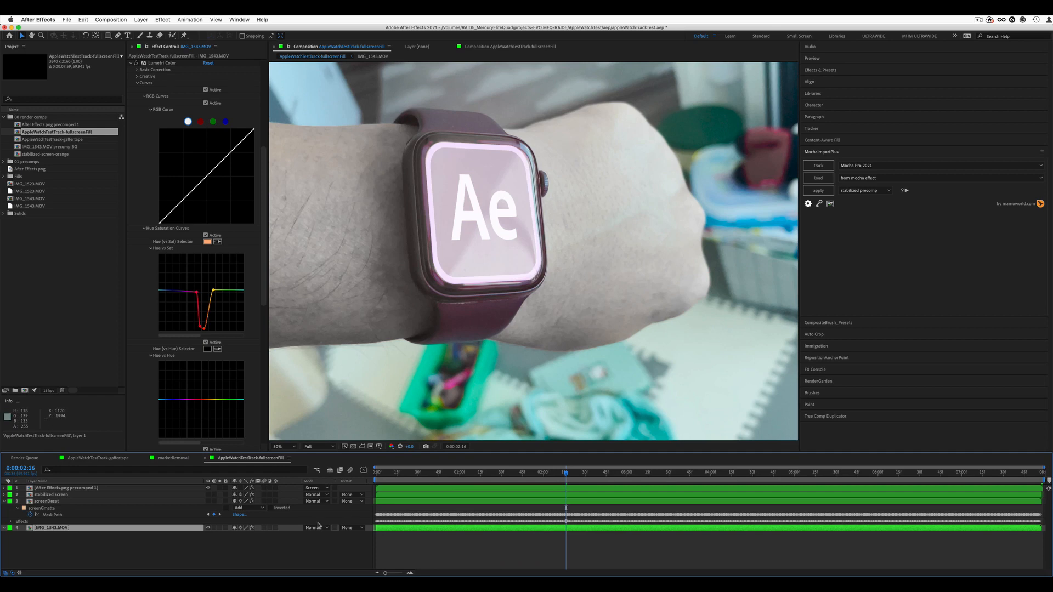
- Reveal the Opacity of the After Effects.png precomped 1 layer and turn the screenDesat layer's visibility back on
left_click(172, 488)
key("s")
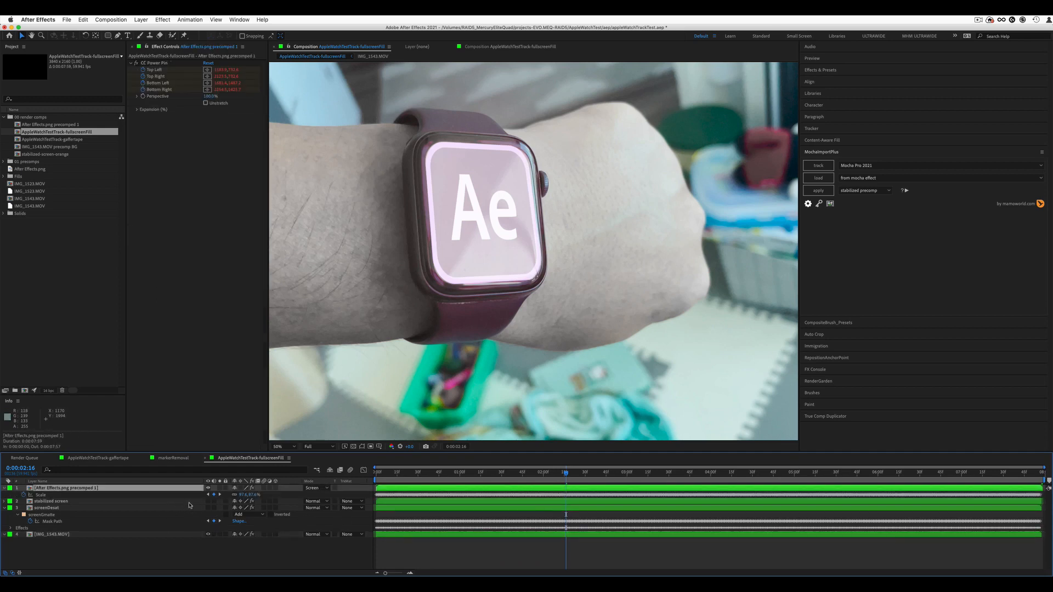
key("t")
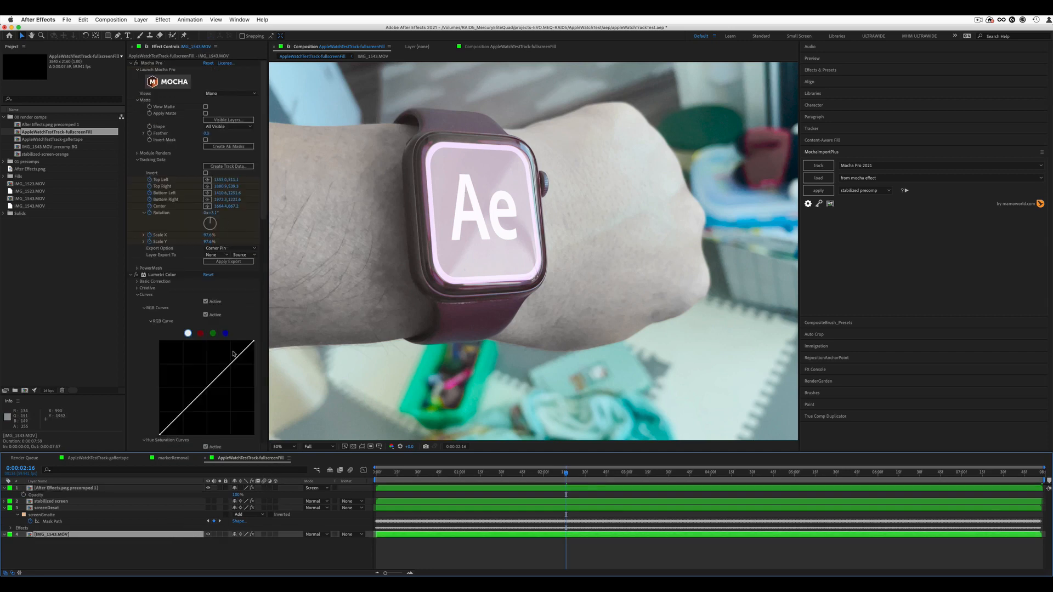
left_click(193, 509)
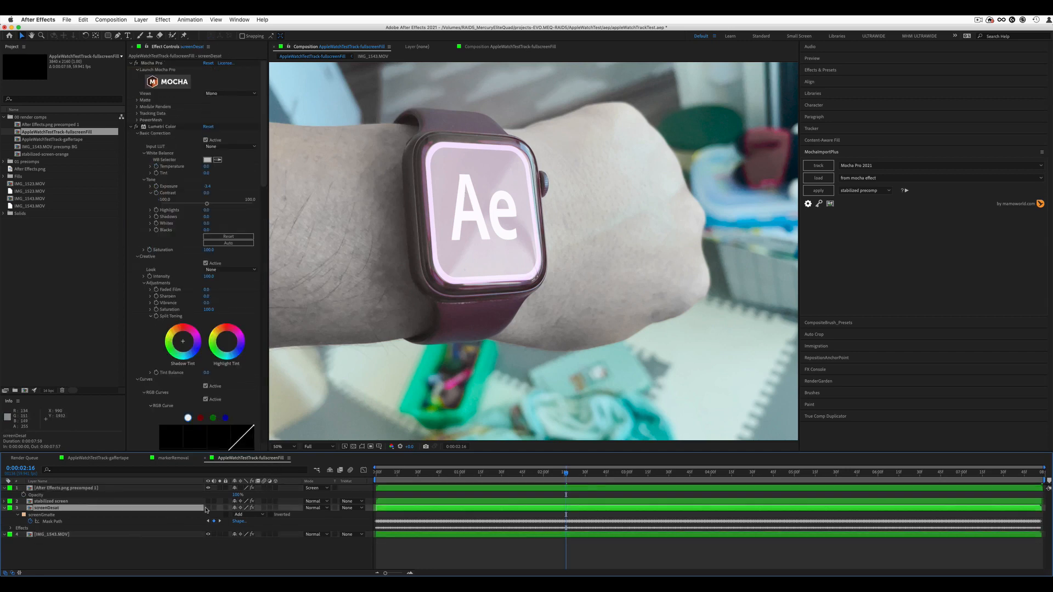
left_click(208, 507)
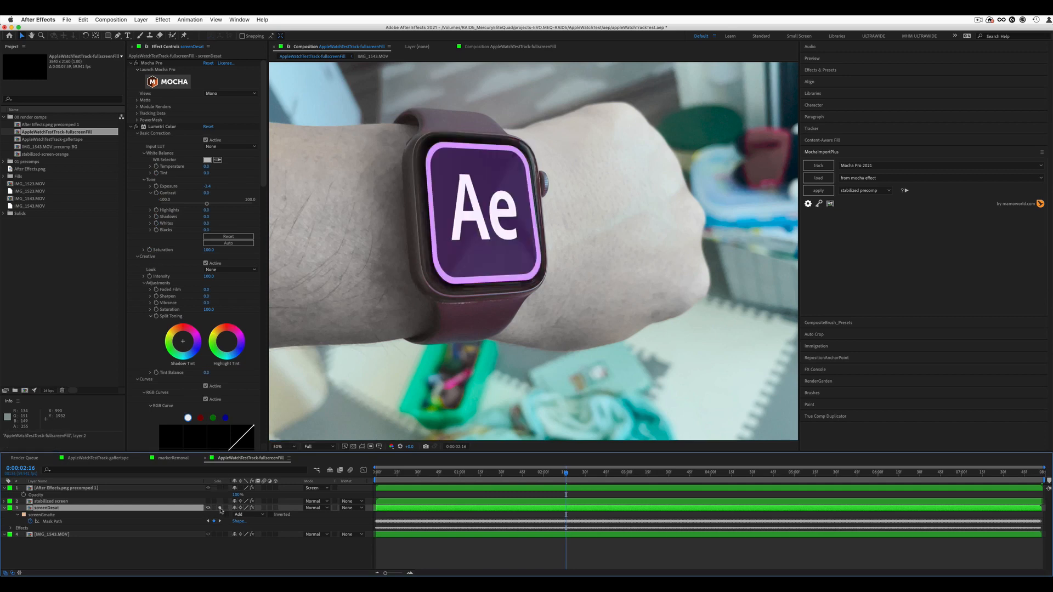
- Solo the screenDesat layer briefly and bring its Lumetri Color Hue vs Sat curve into view
left_click(220, 507)
scroll(249, 168, "down", 10)
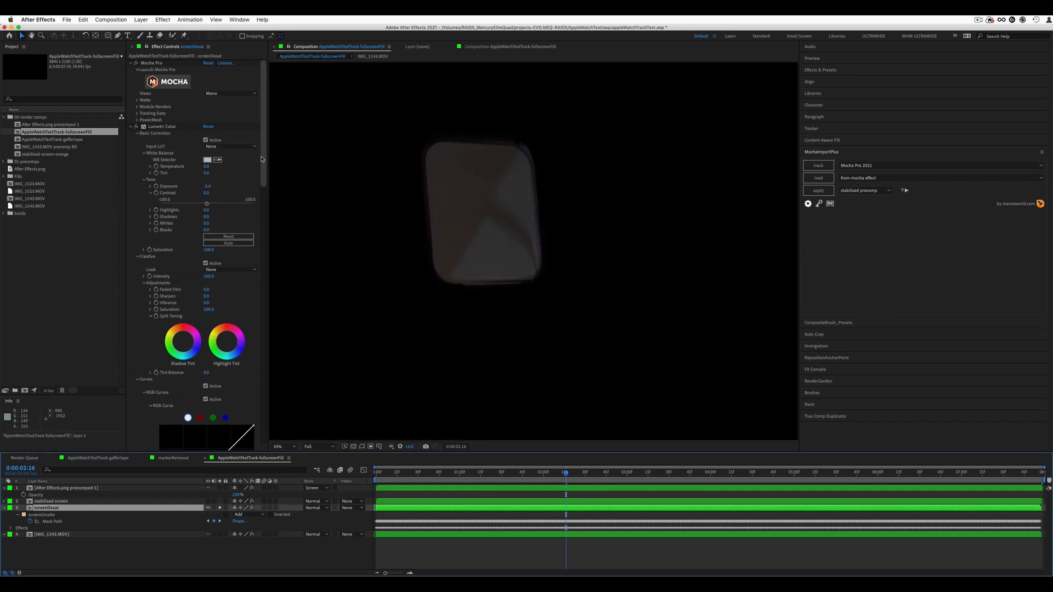
left_click(220, 508)
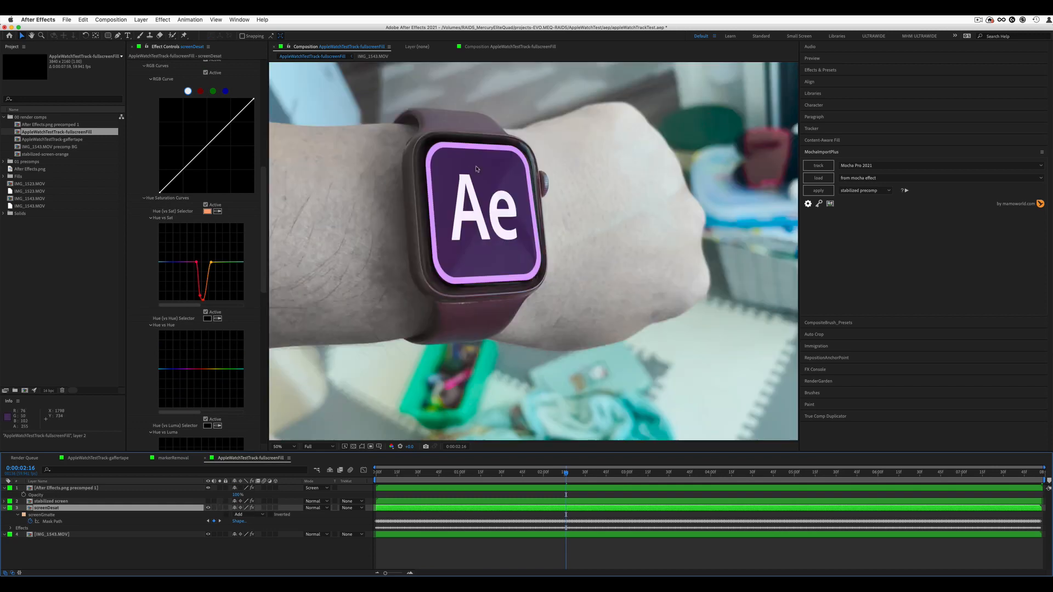
- Solo the screenDesat layer at 0:00:00:33 and raise the viewer exposure to inspect the desaturated reflections
left_click(513, 472)
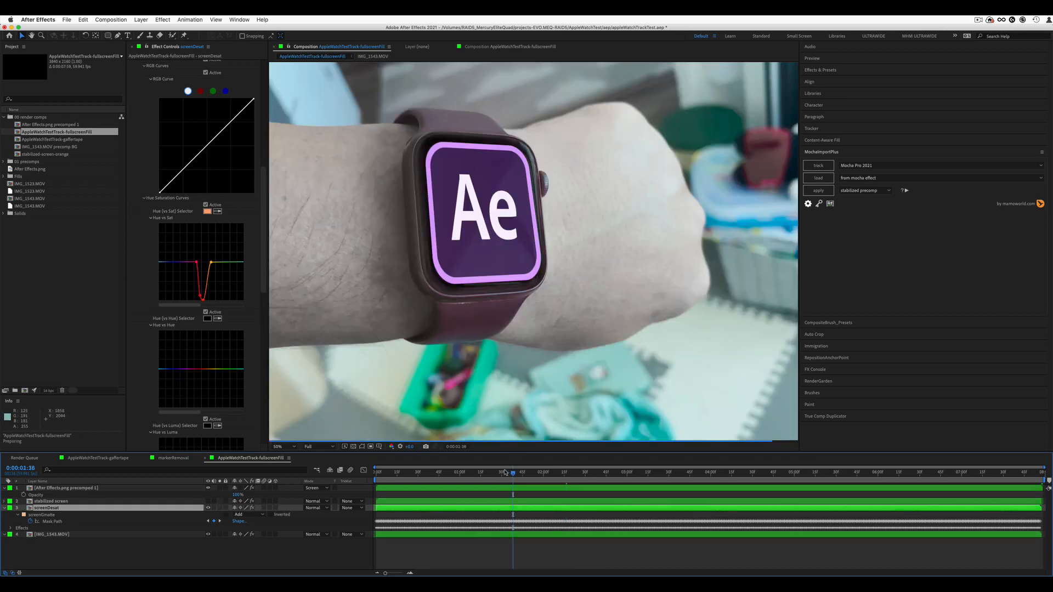
left_click_drag(504, 473, 422, 472)
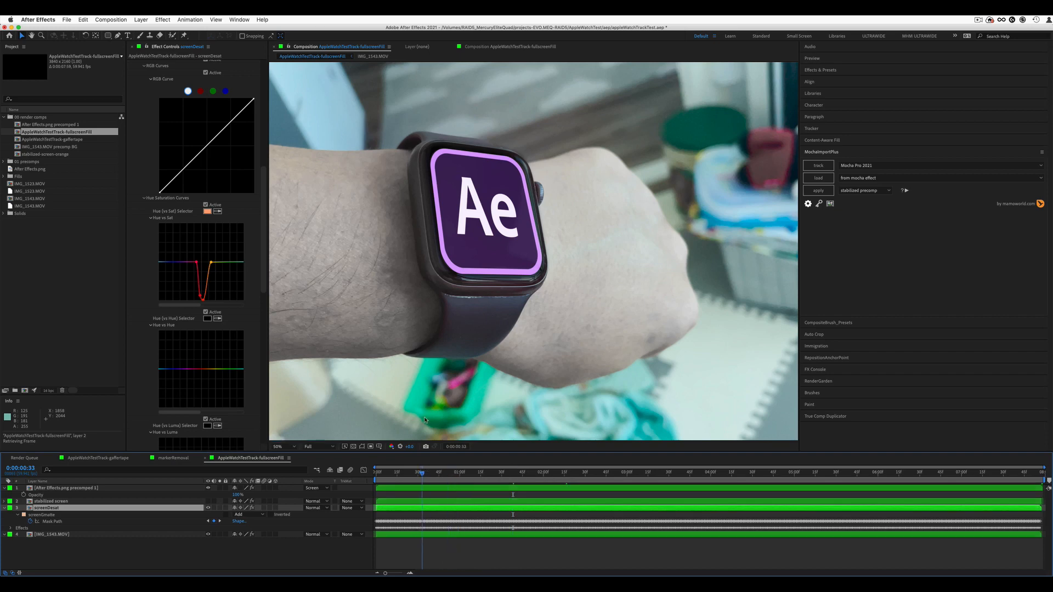
left_click(220, 508)
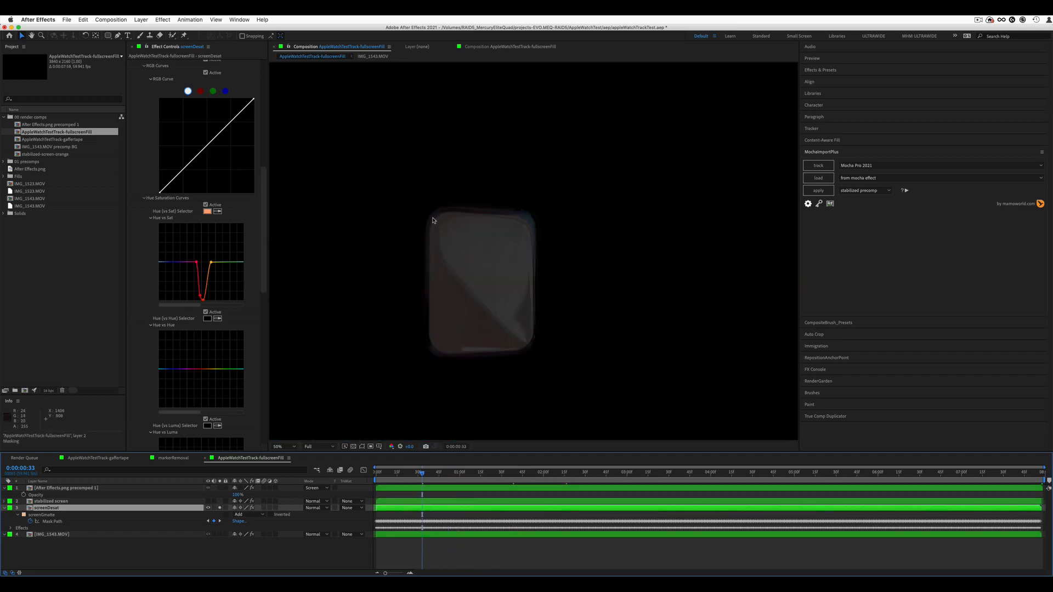
key("period")
key("comma")
mouse_move(409, 446)
left_mouse_down()
mouse_move(440, 445)
mouse_move(427, 447)
left_mouse_up()
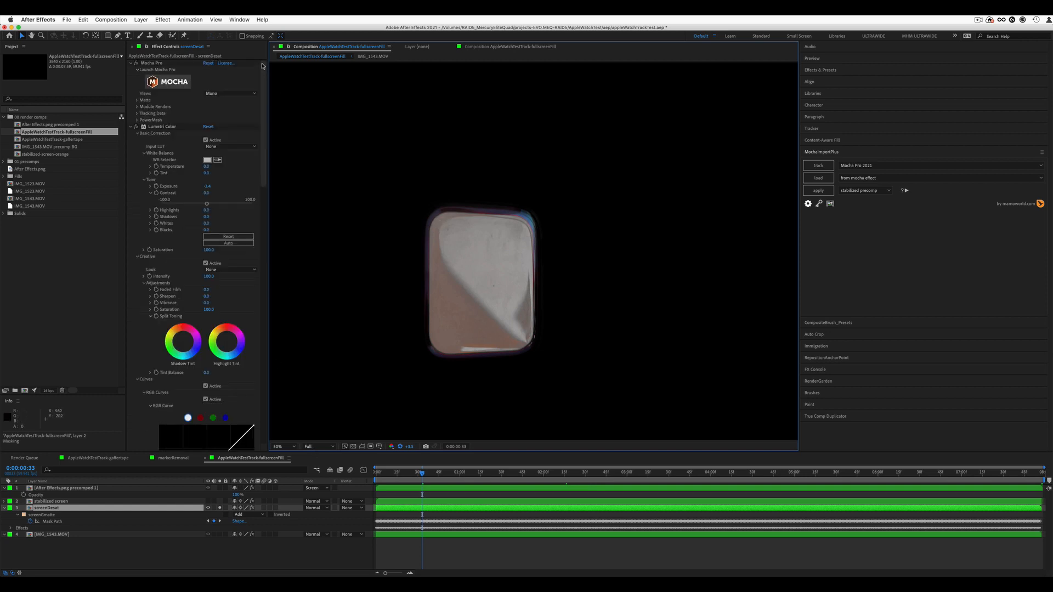
- Toggle Lumetri Color off and on for screenDesat, resetting the viewer exposure in between, and collapse the effect to show Curves
scroll(140, 88, "up", 10)
left_click(136, 126)
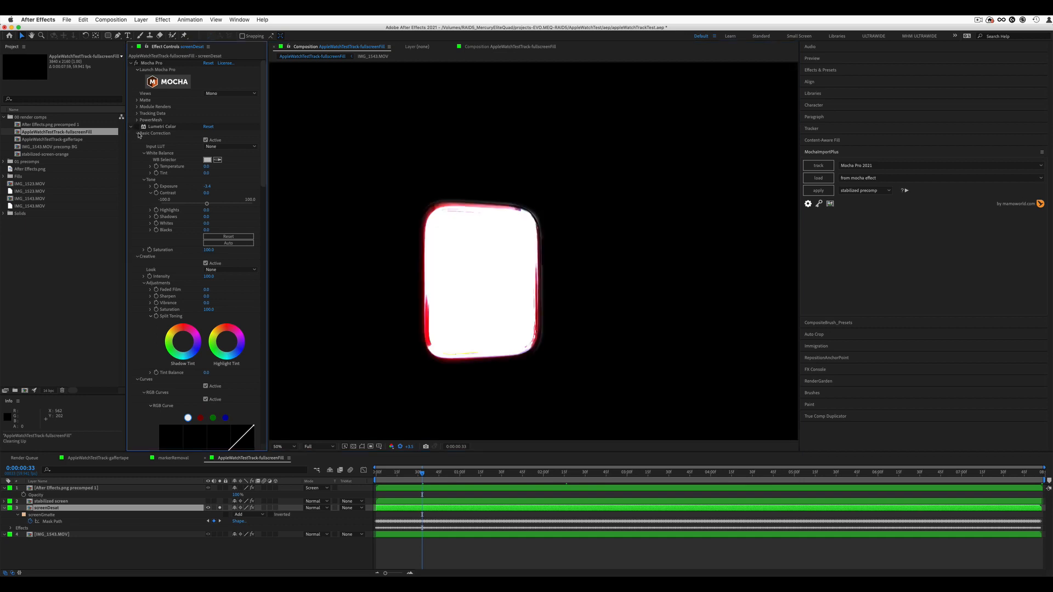
left_click(400, 447)
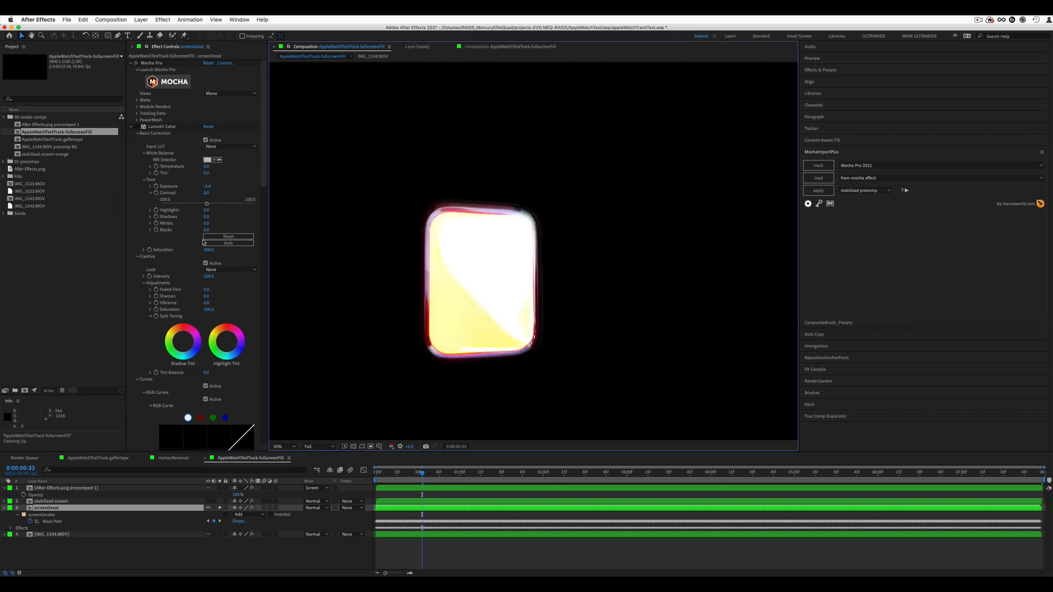
left_click(136, 127)
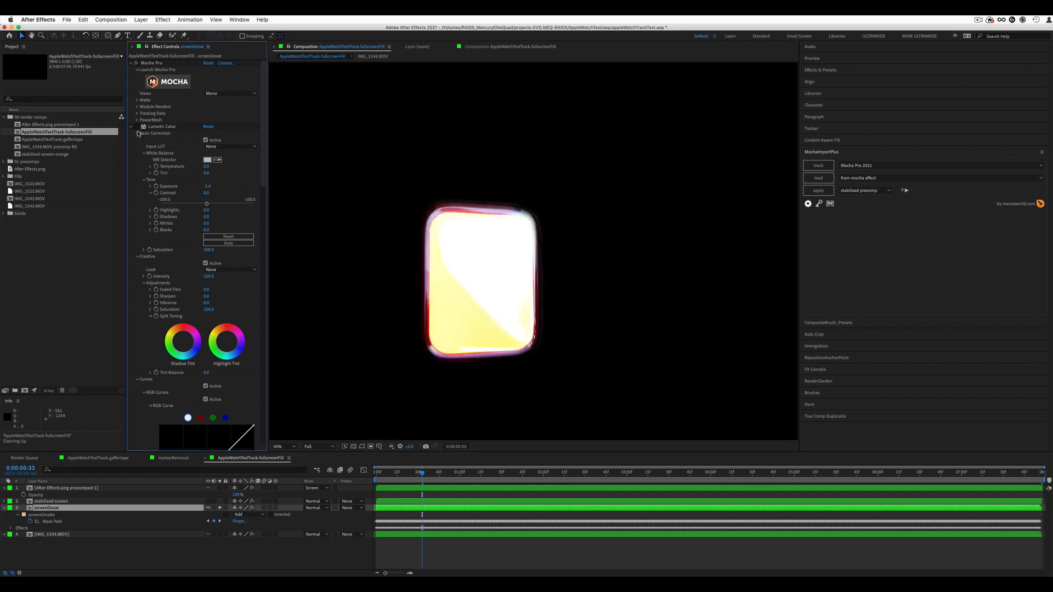
left_click(132, 127)
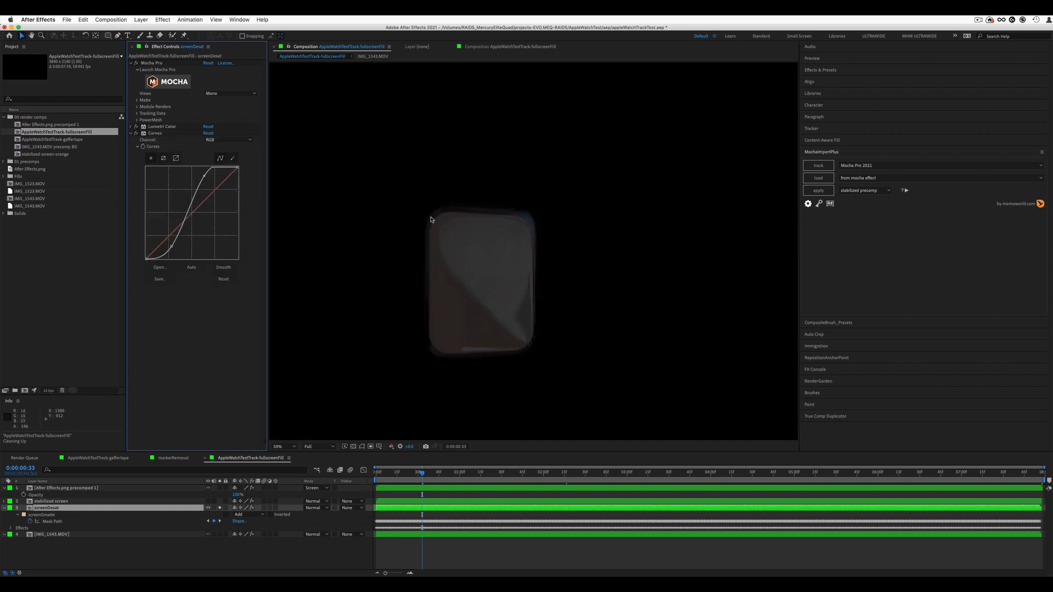
- Brighten the viewer exposure on the soloed screenDesat layer, compare it with the full composite, and reset the exposure
left_click_drag(409, 446, 428, 254)
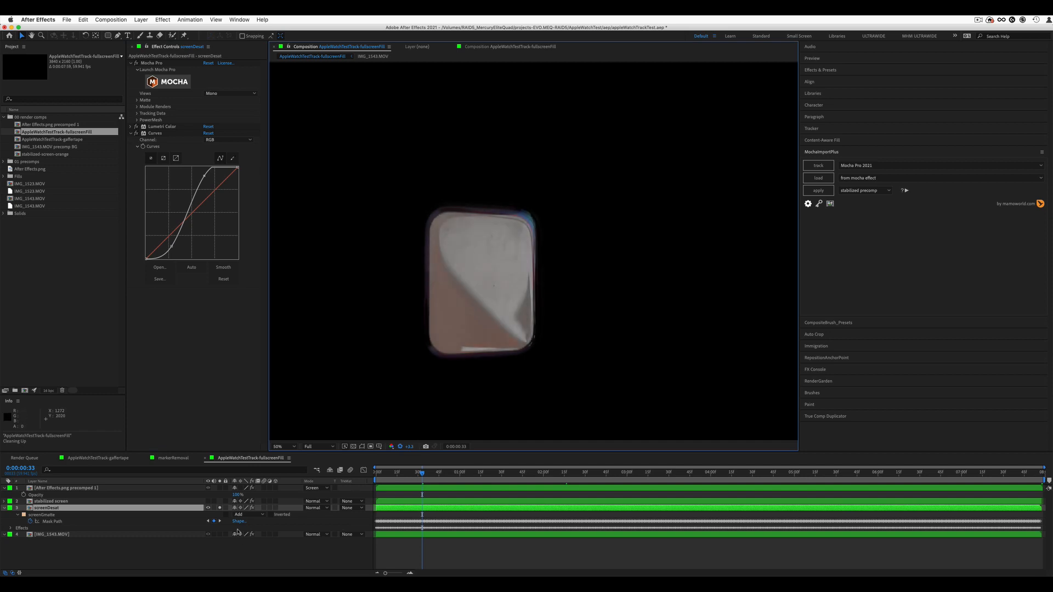
left_click(220, 507)
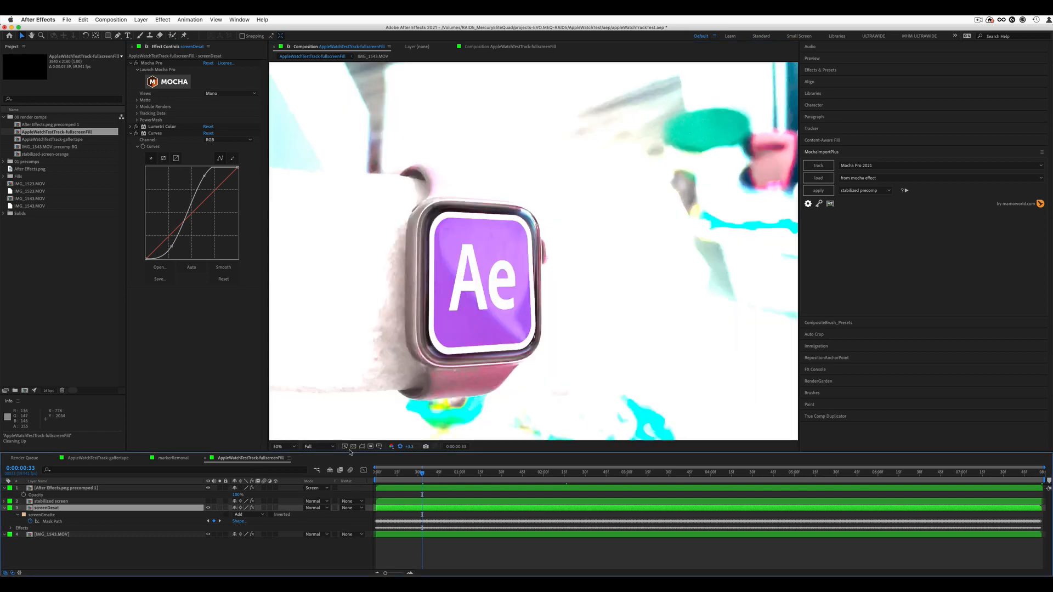
left_click(400, 447)
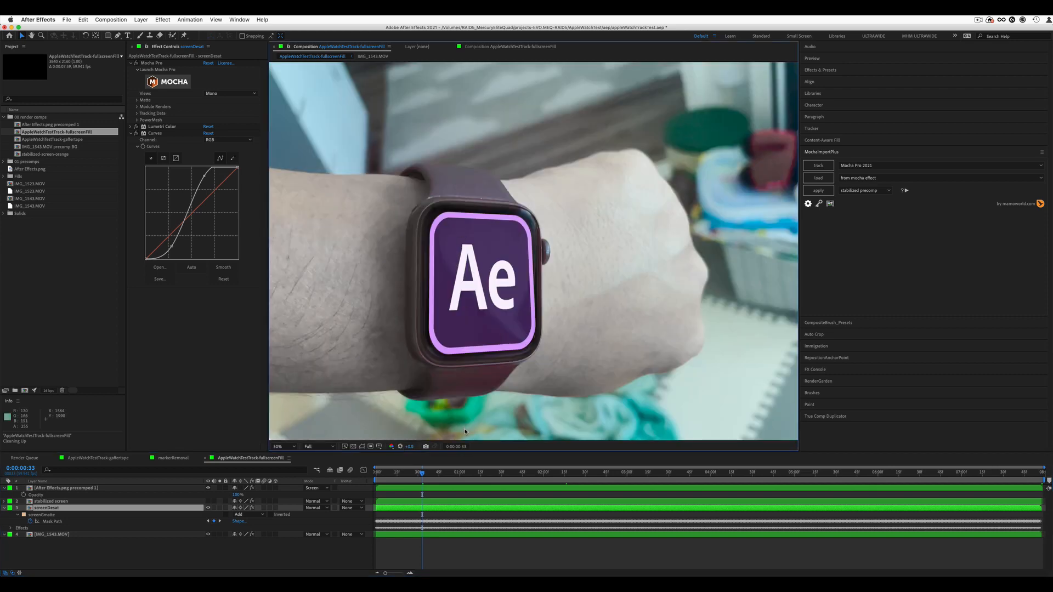
- Preview the fullscreenFill screen replacement at 100% and 50% magnification, stopping playback at 0:00:00:30
key("period")
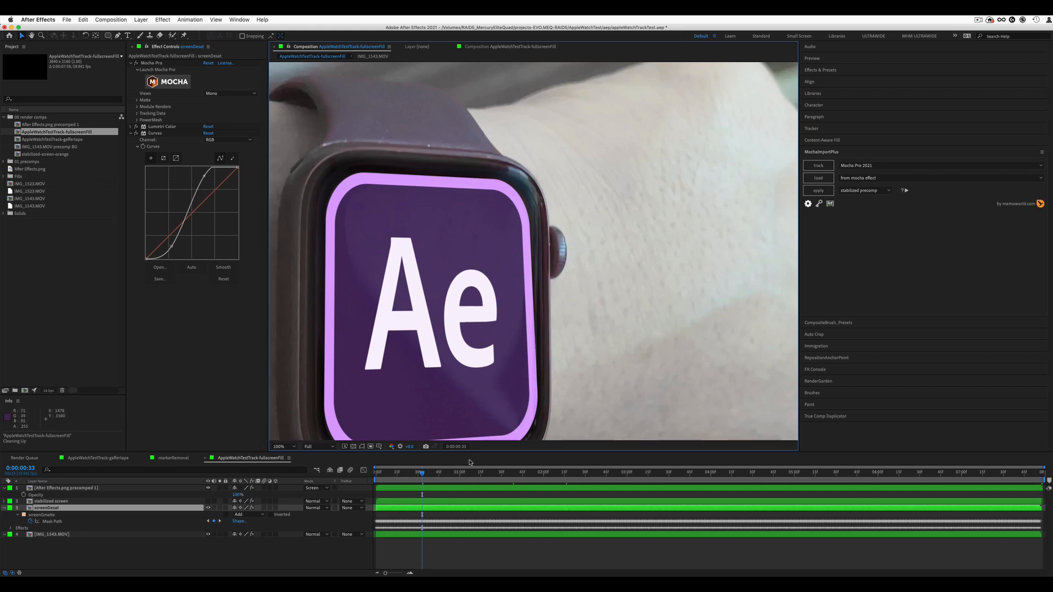
key("space")
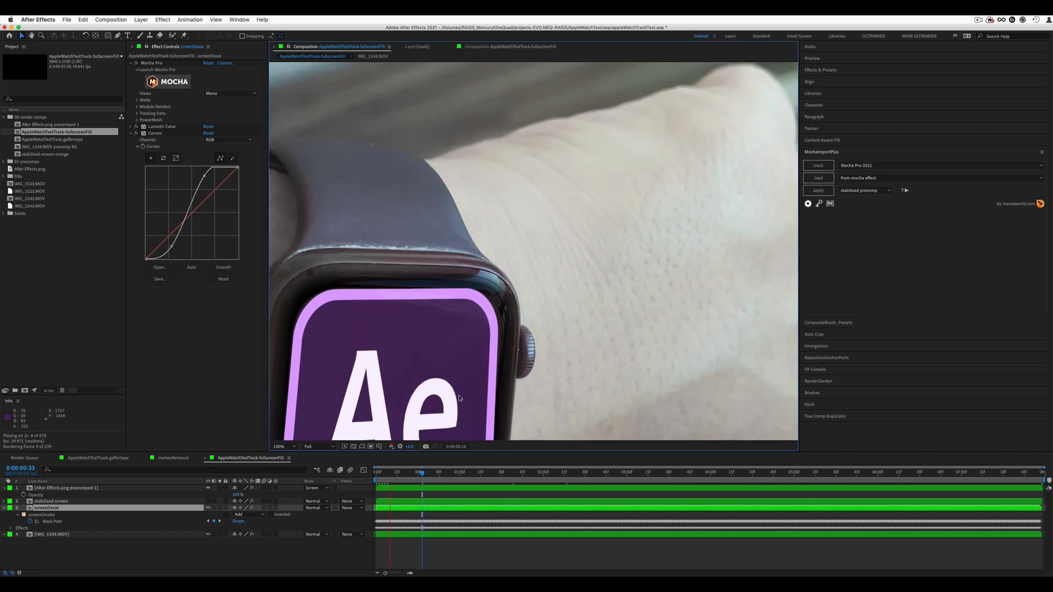
key("space")
scroll(554, 291, "down", 2)
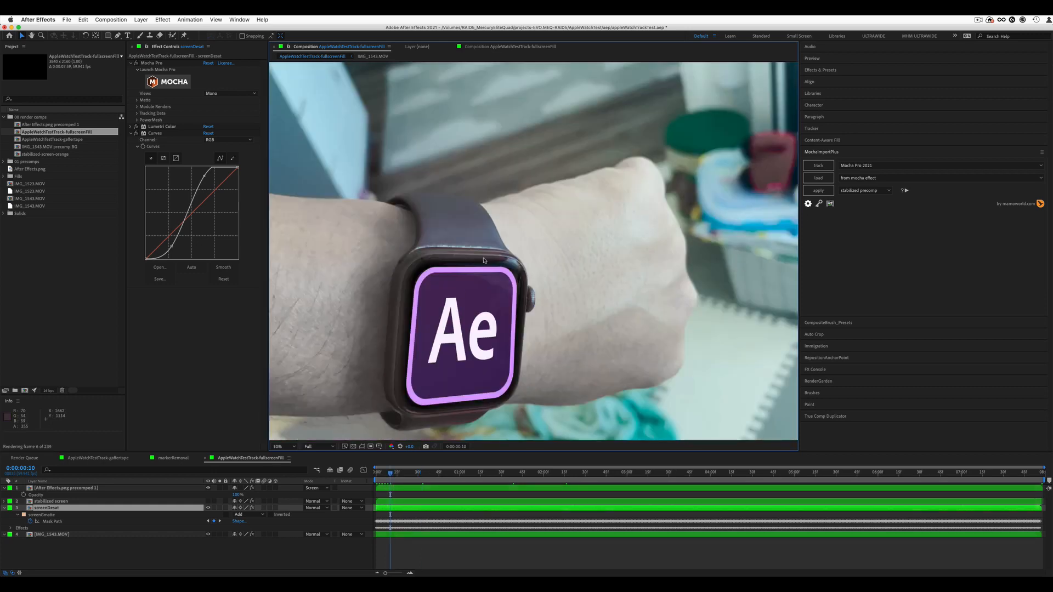
key("space")
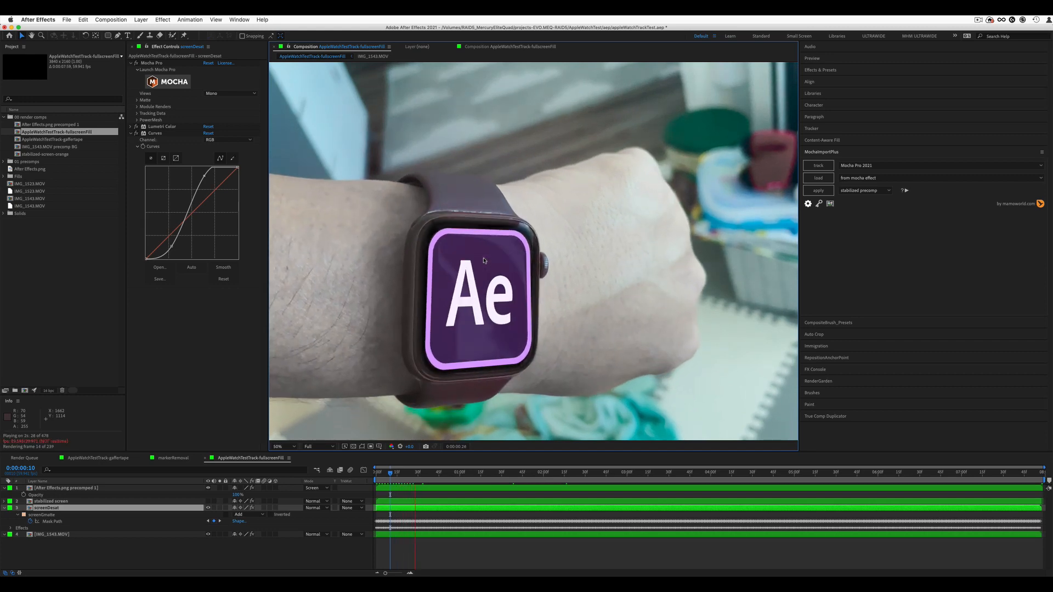
key("space")
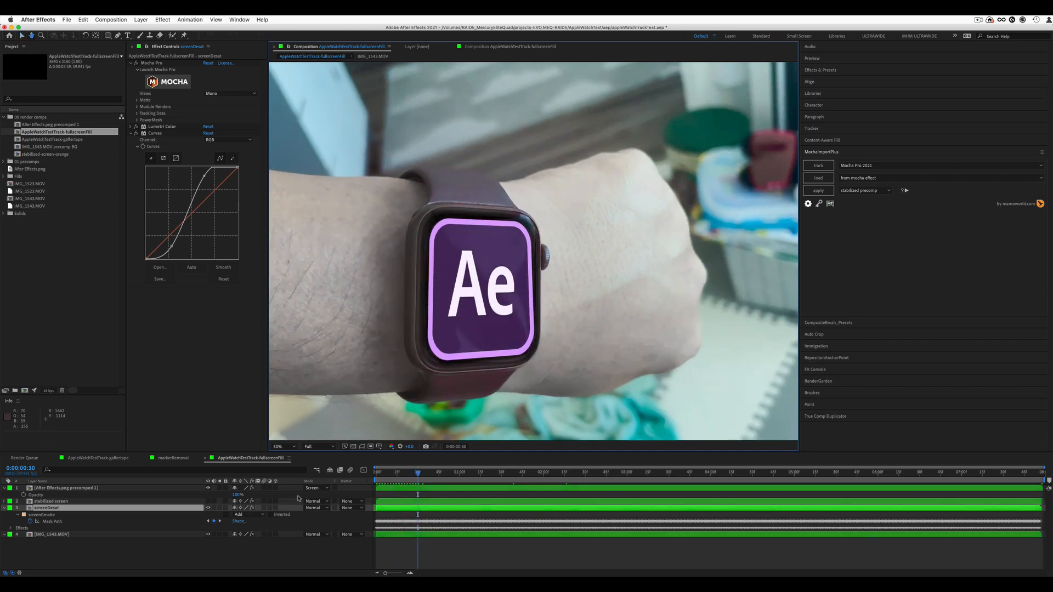
- Solo and select the IMG_1543.MOV layer to examine the original orange screen fill
left_click(220, 536)
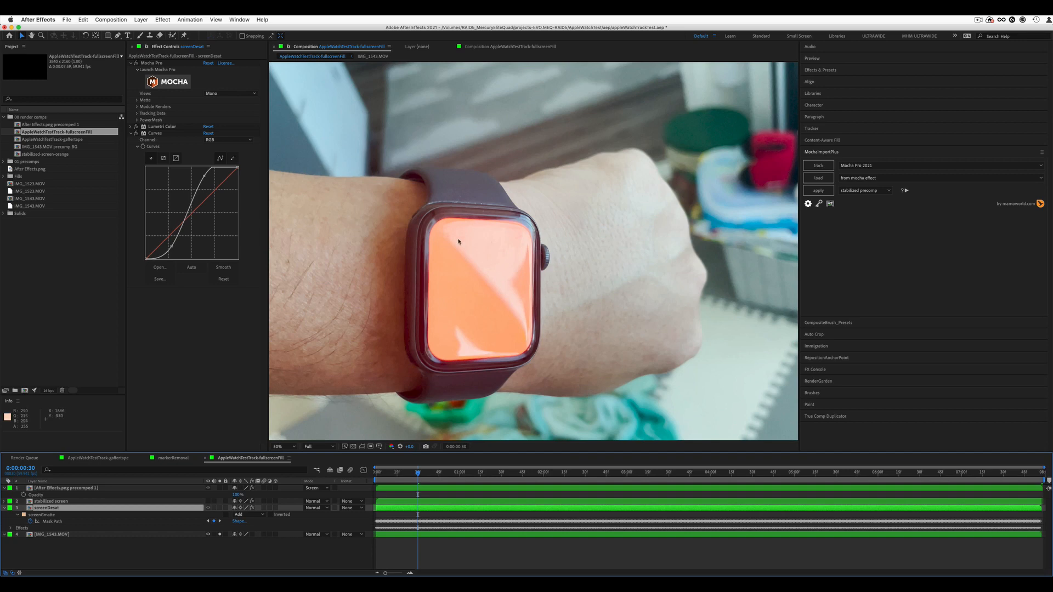
left_click(190, 535)
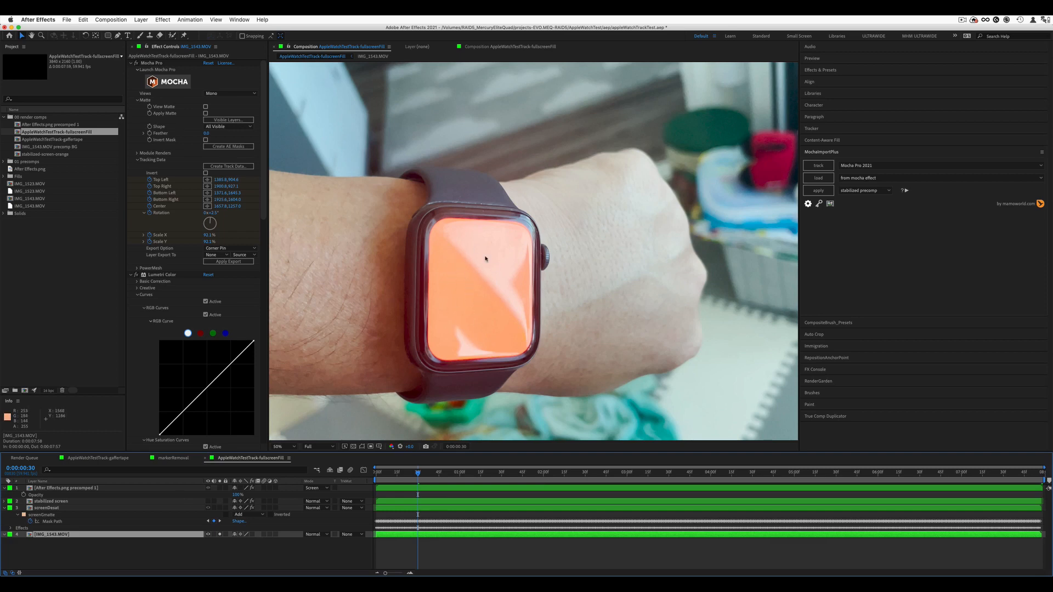
- Switch to the AppleWatchTestTrack-gaffertape composition and compare the soloed BG layer with the screen replacement at 0:00:00:27
left_click(127, 458)
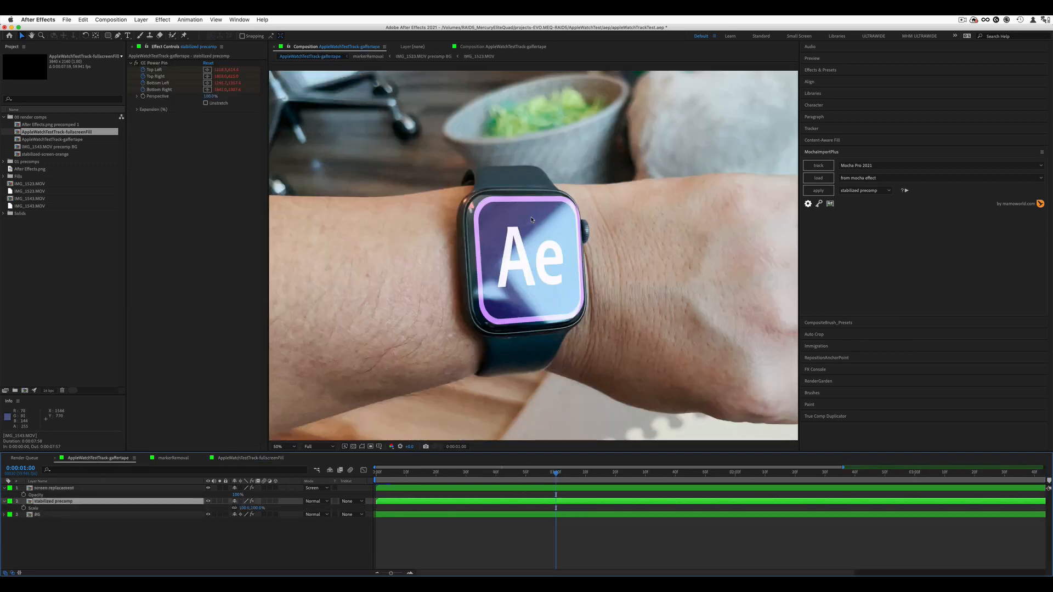
left_click(219, 514)
left_click_drag(485, 481, 456, 482)
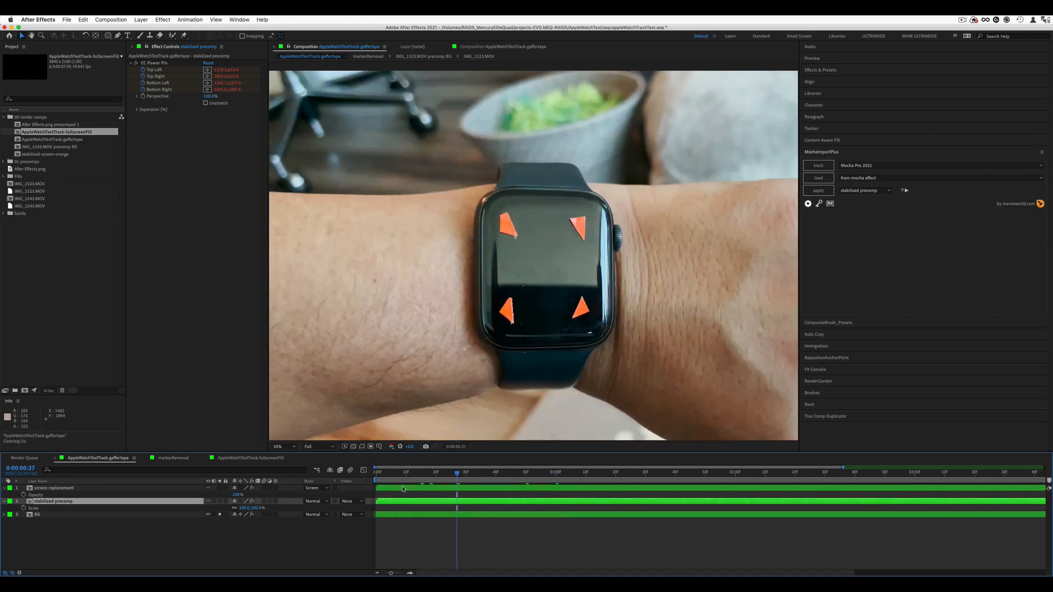
left_click(219, 515)
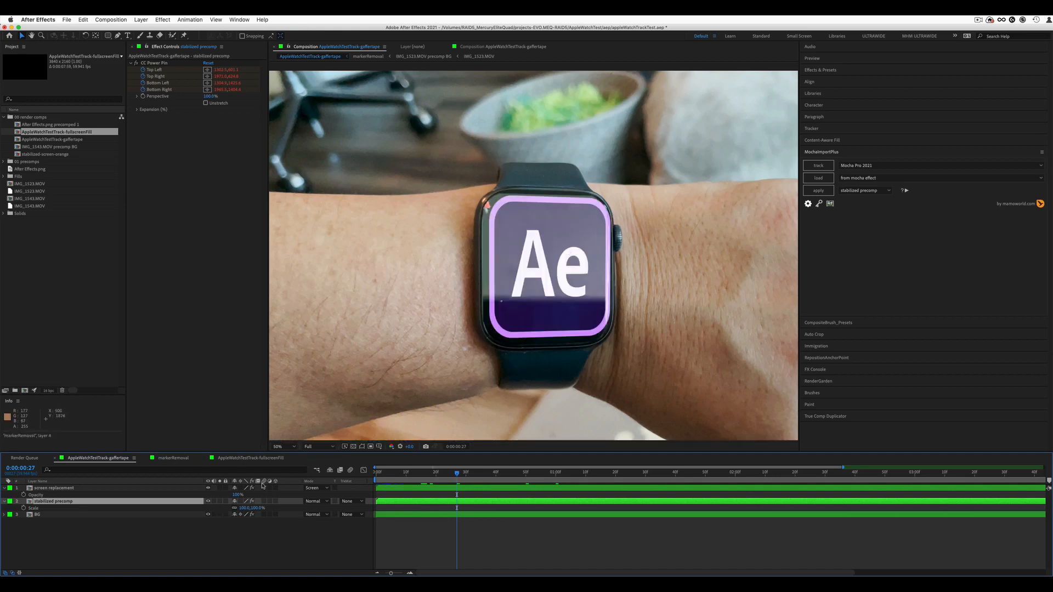
- Solo the BG layer to examine the orange tape markers, unsolo it, and play back the gaffertape screen replacement
left_click(219, 514)
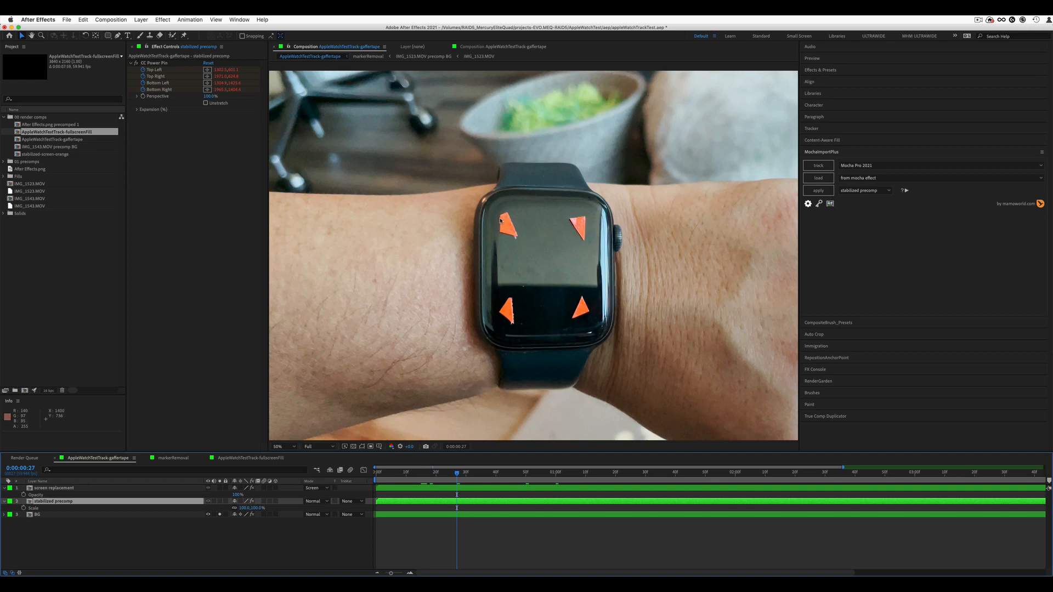
right_click(516, 132)
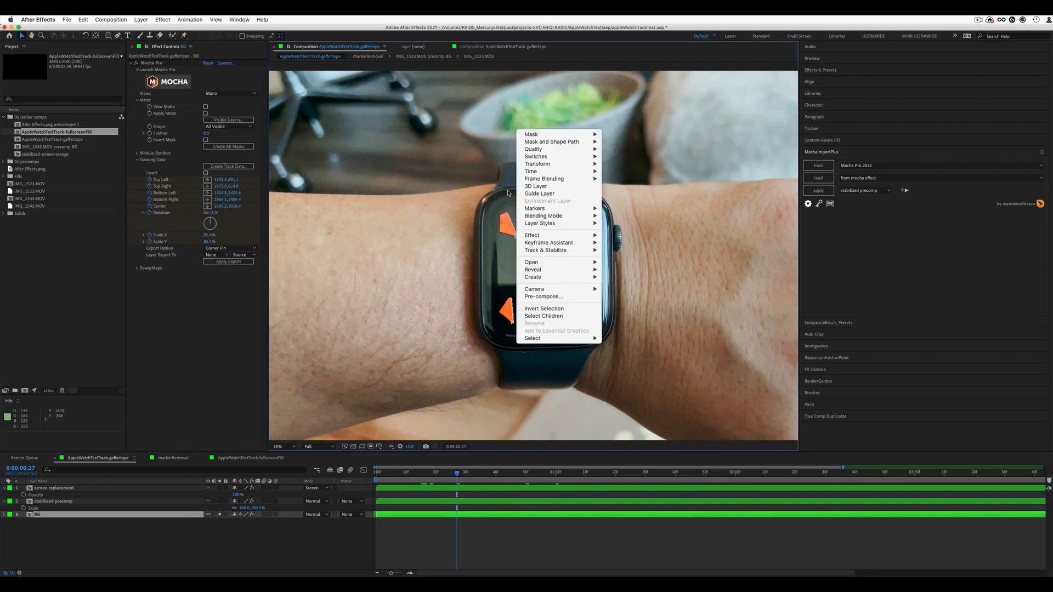
left_click(502, 209)
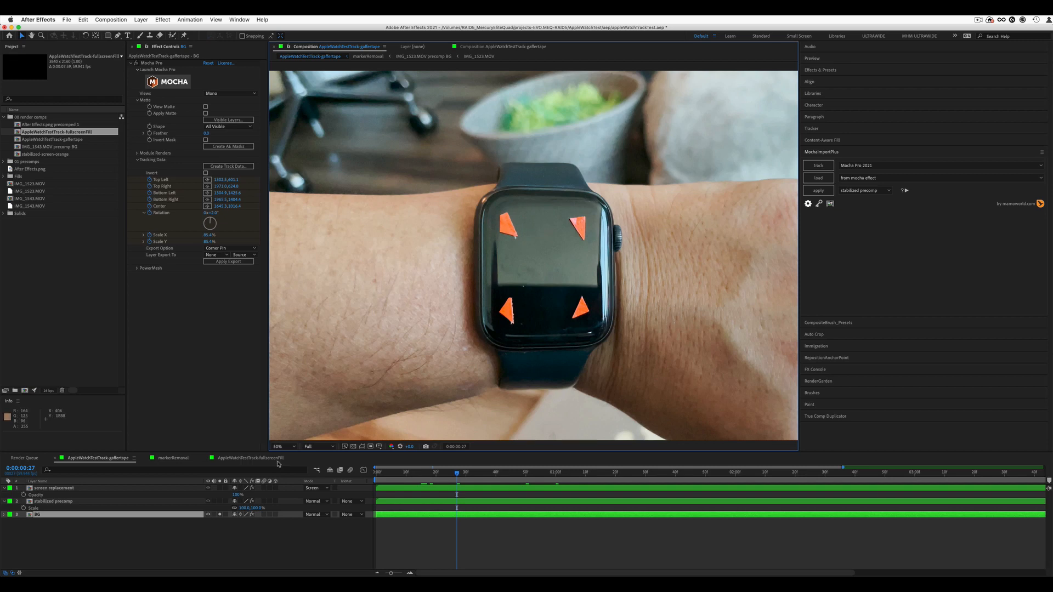
left_click(219, 514)
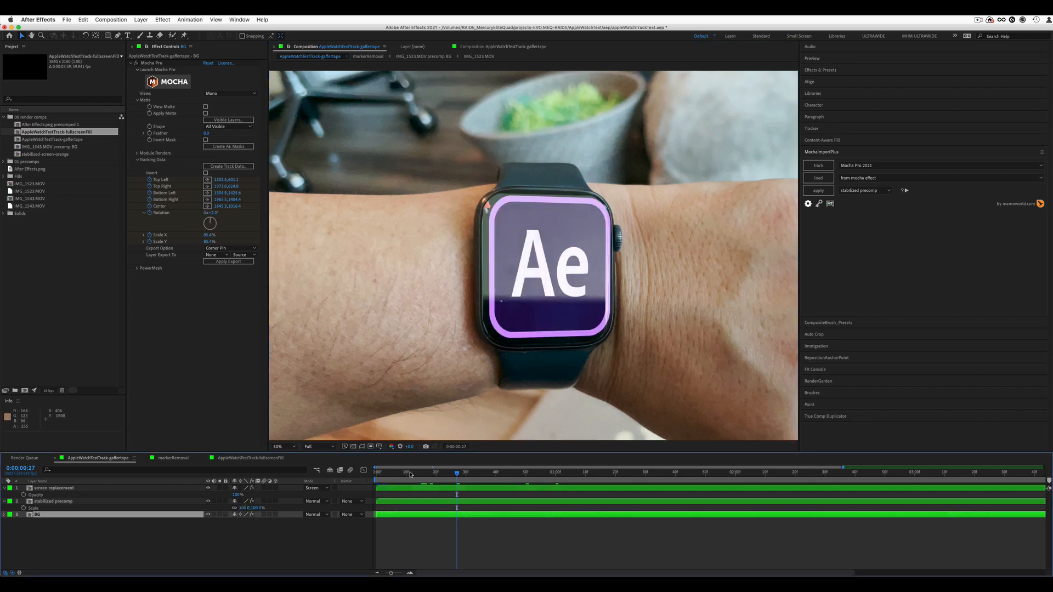
key("space")
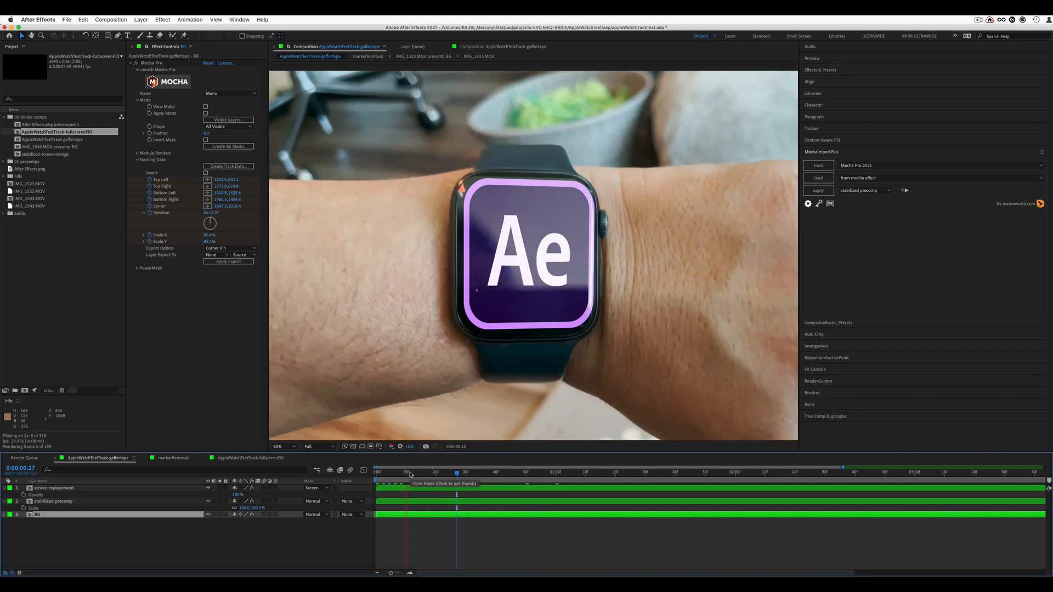